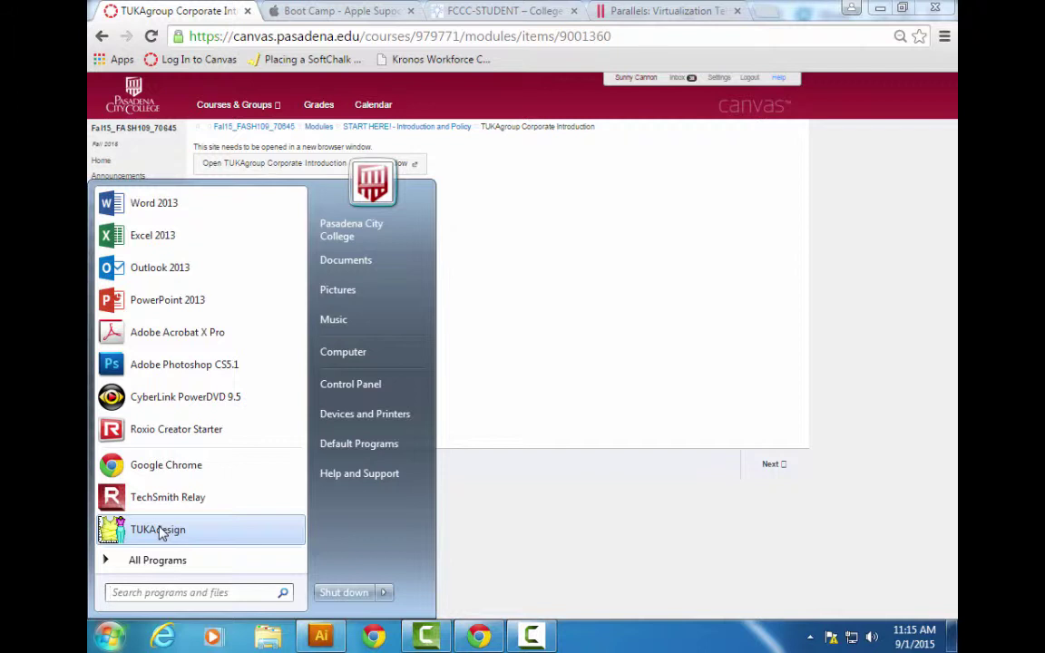
Launch TUKAdesign and look through its file commands.
{"action": "left_click", "coordinate": [160, 532]}
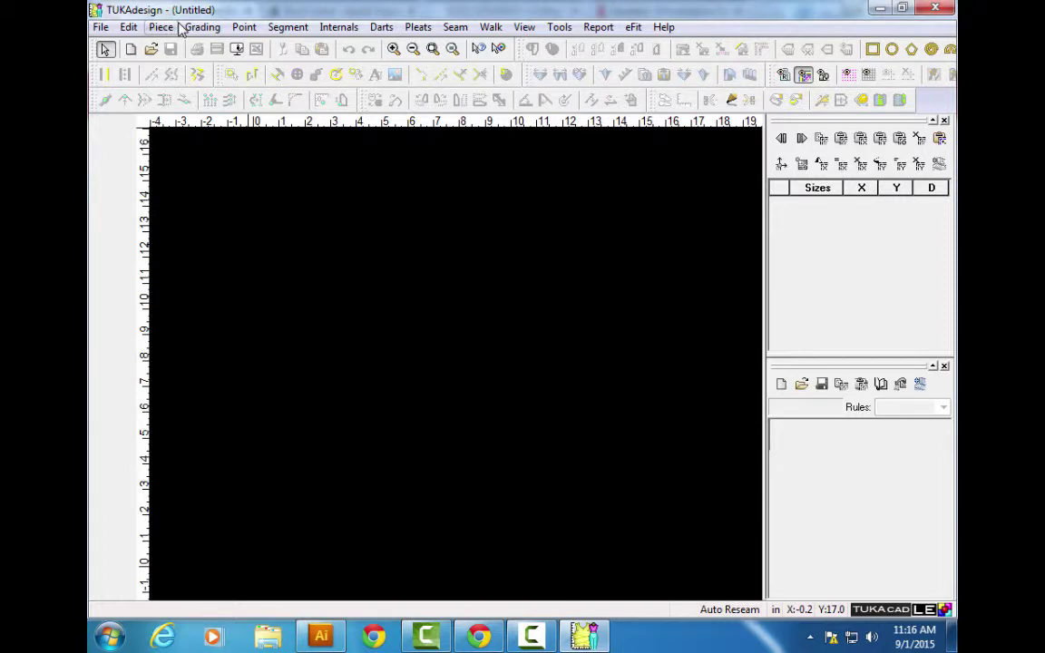
{"action": "left_click", "coordinate": [101, 28]}
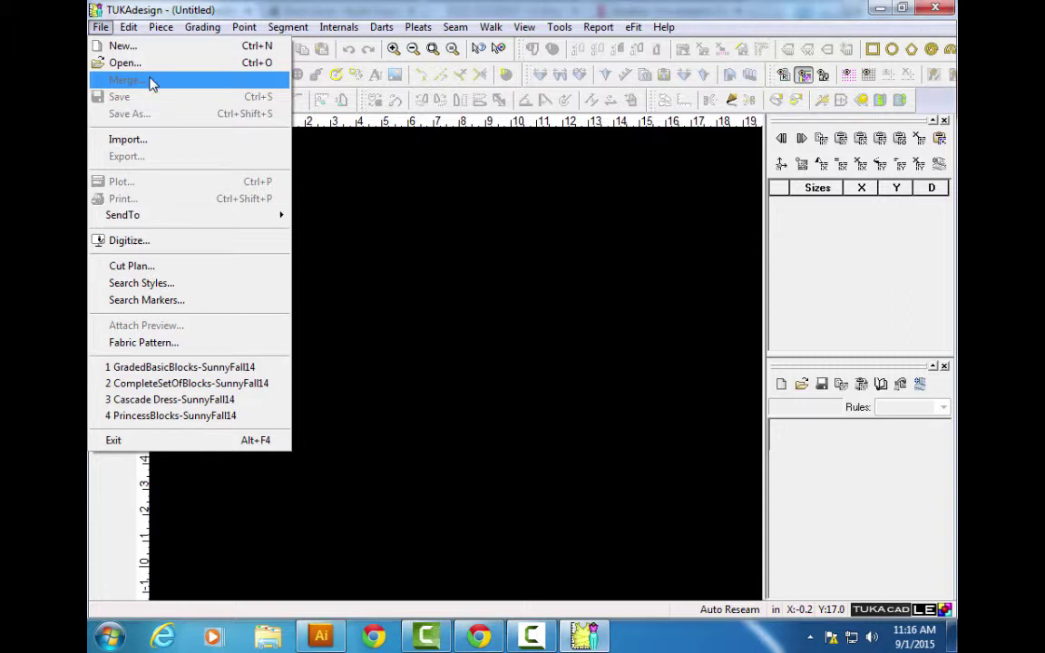
{"action": "left_click", "coordinate": [98, 27]}
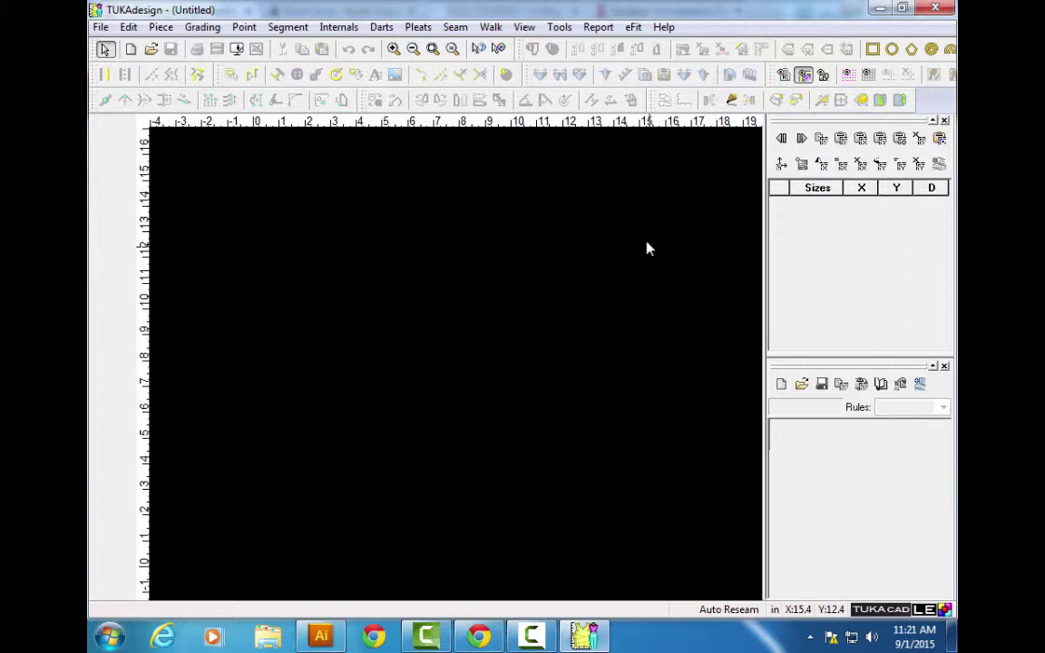
Switch to Illustrator and create a new blank document with the default settings.
{"action": "left_click", "coordinate": [104, 49]}
{"action": "left_click", "coordinate": [319, 637]}
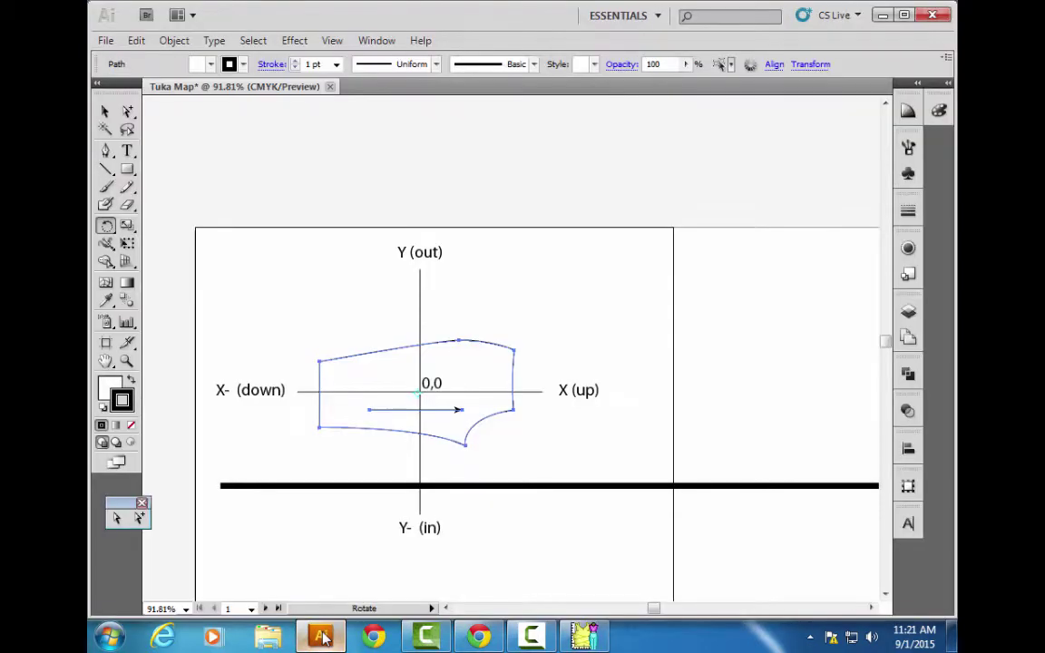
{"action": "left_click", "coordinate": [105, 41]}
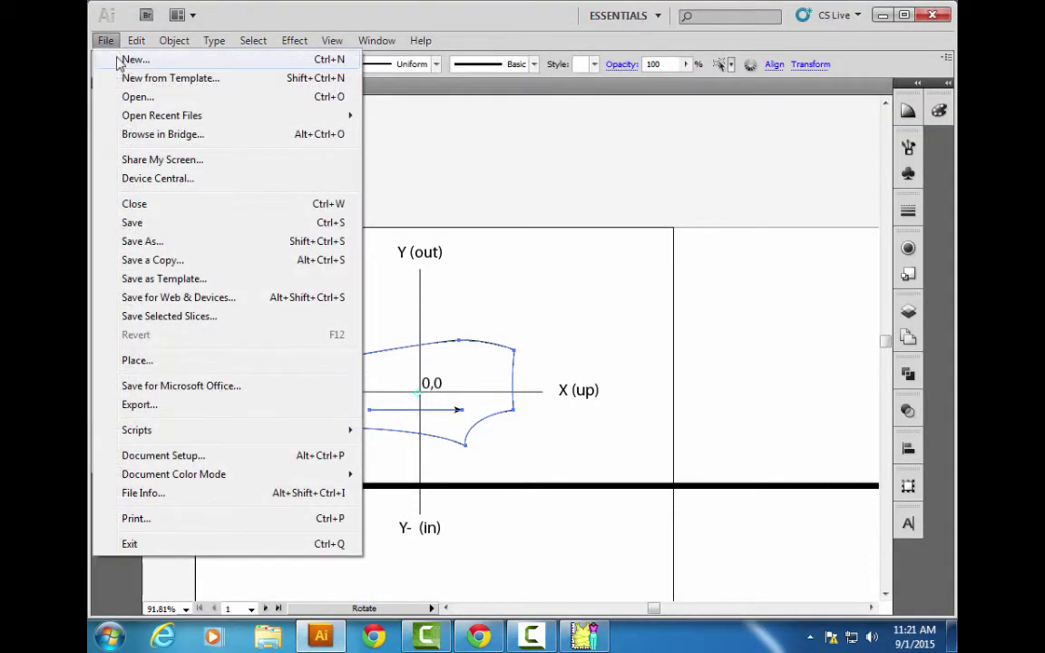
{"action": "left_click", "coordinate": [132, 60]}
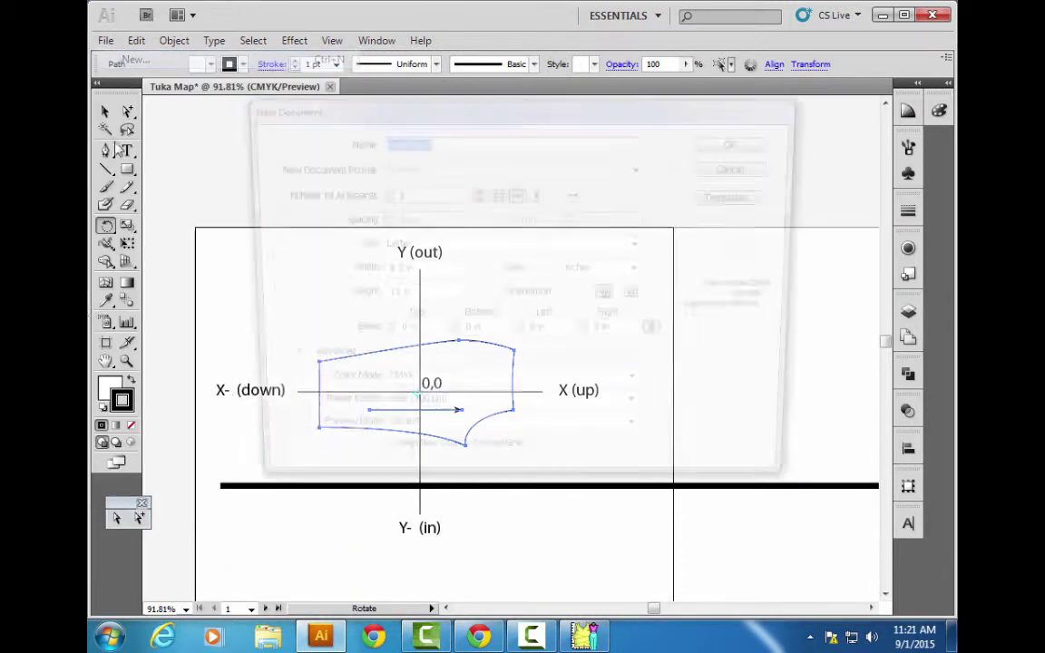
{"action": "left_click", "coordinate": [765, 145]}
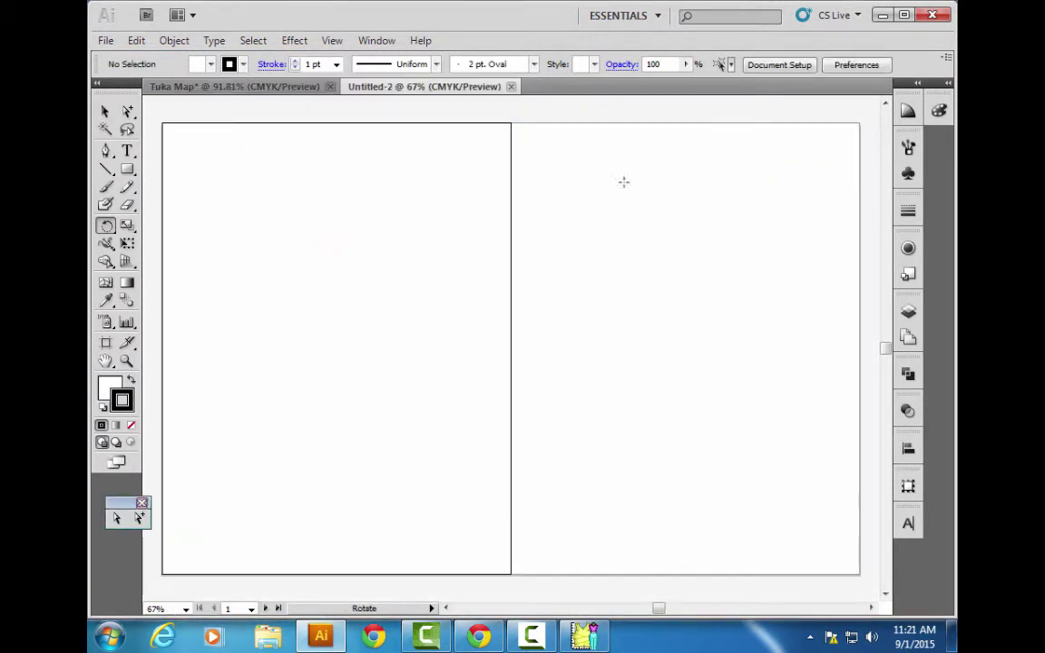
Alternate between the Tuka Map and the new blank document in Illustrator, and return to TUKAdesign.
{"action": "left_click", "coordinate": [205, 86]}
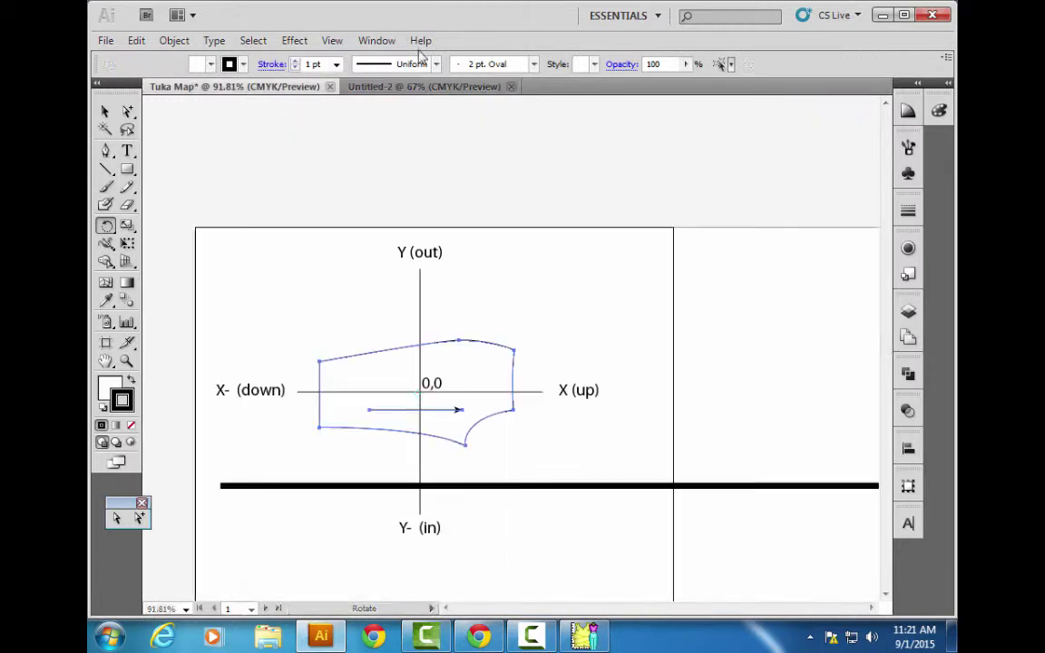
{"action": "left_click", "coordinate": [413, 88]}
{"action": "left_click", "coordinate": [234, 87]}
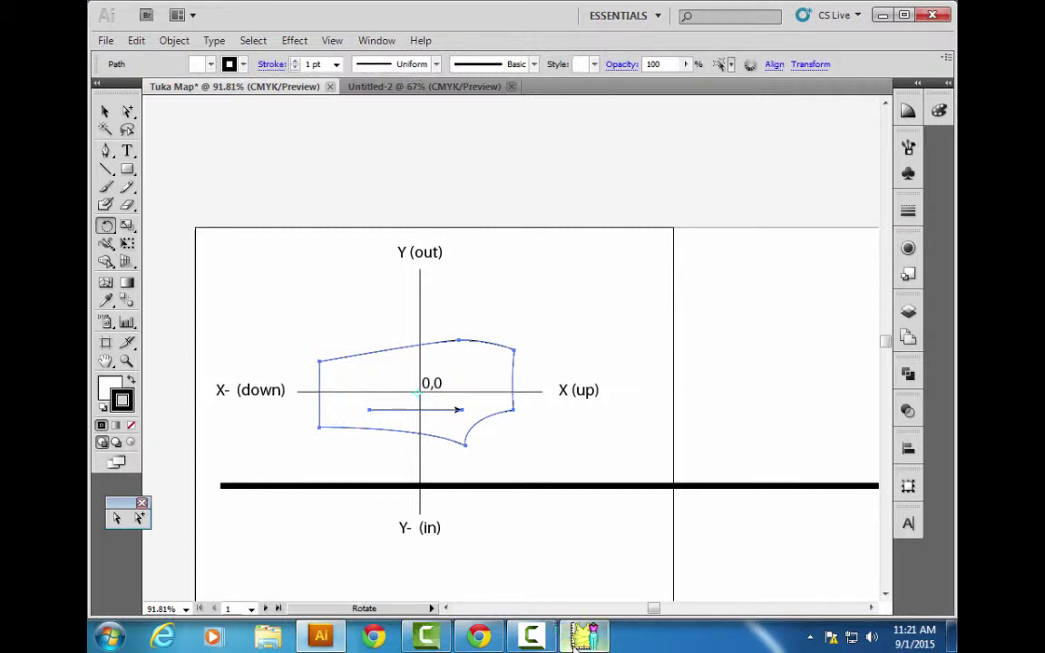
{"action": "mouse_move", "coordinate": [585, 637]}
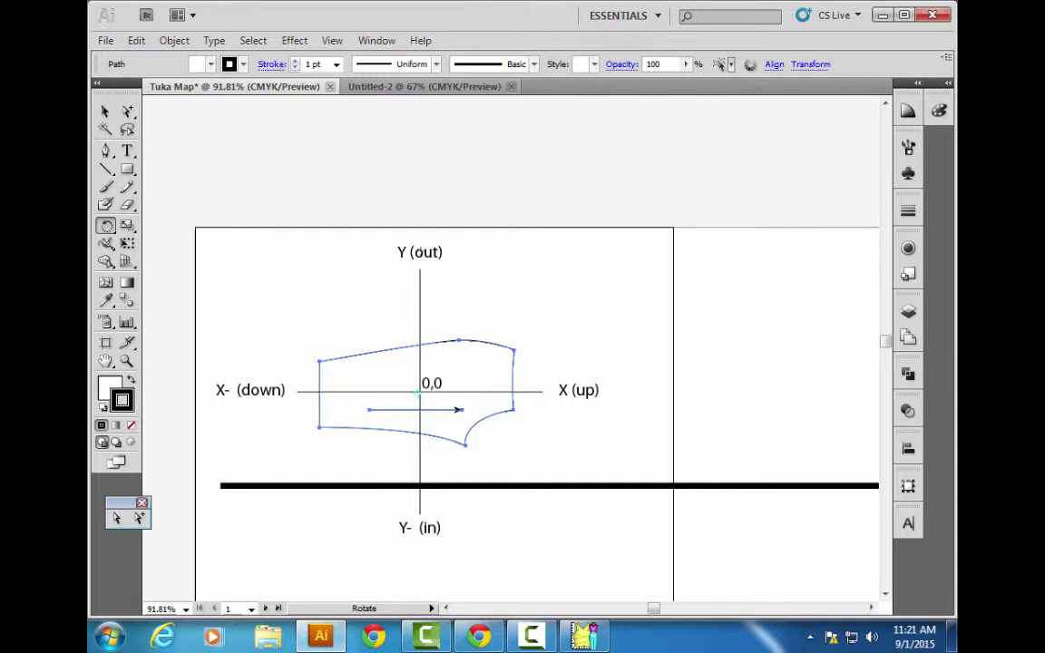
{"action": "left_click", "coordinate": [585, 635]}
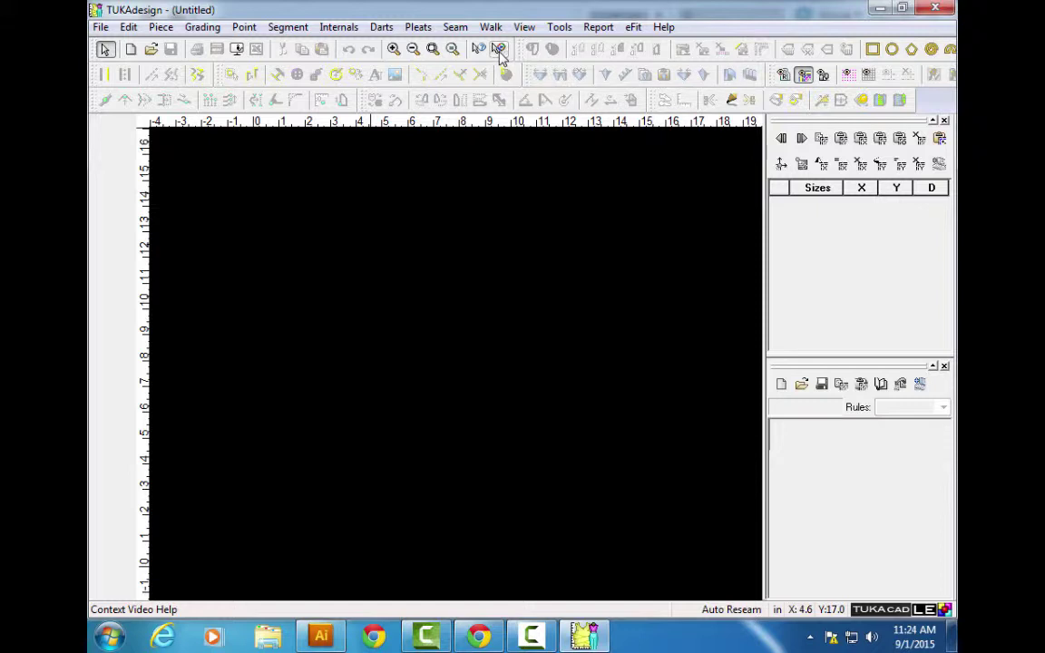
Consult the context video help for the Rectangle tool and close the help window.
{"action": "left_click", "coordinate": [498, 51]}
{"action": "left_click", "coordinate": [873, 50]}
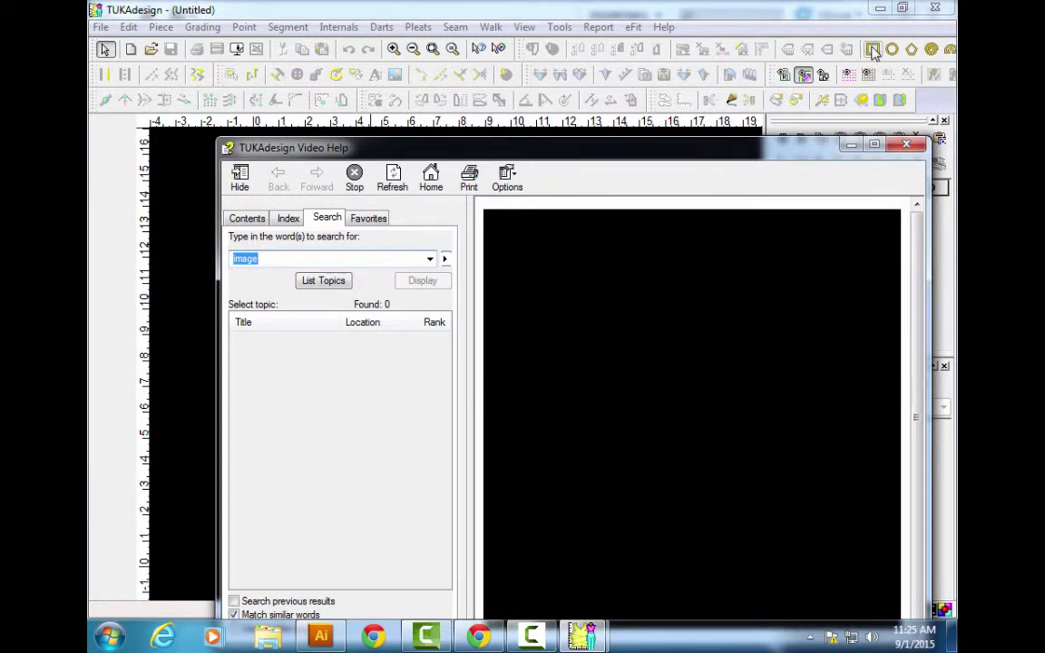
{"action": "left_click", "coordinate": [499, 51]}
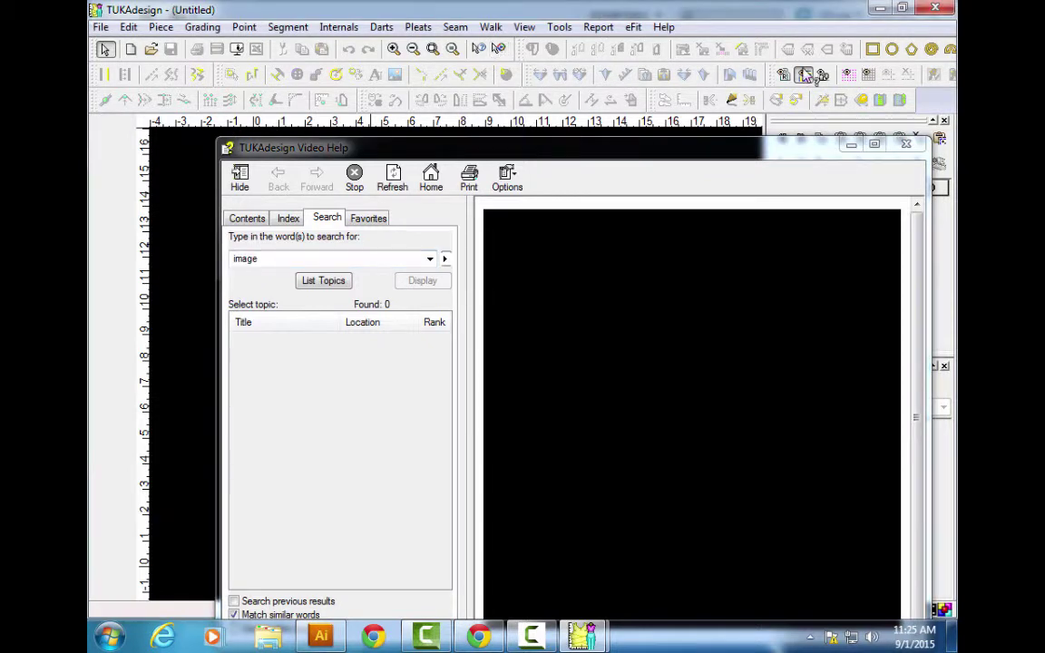
{"action": "left_click", "coordinate": [874, 51]}
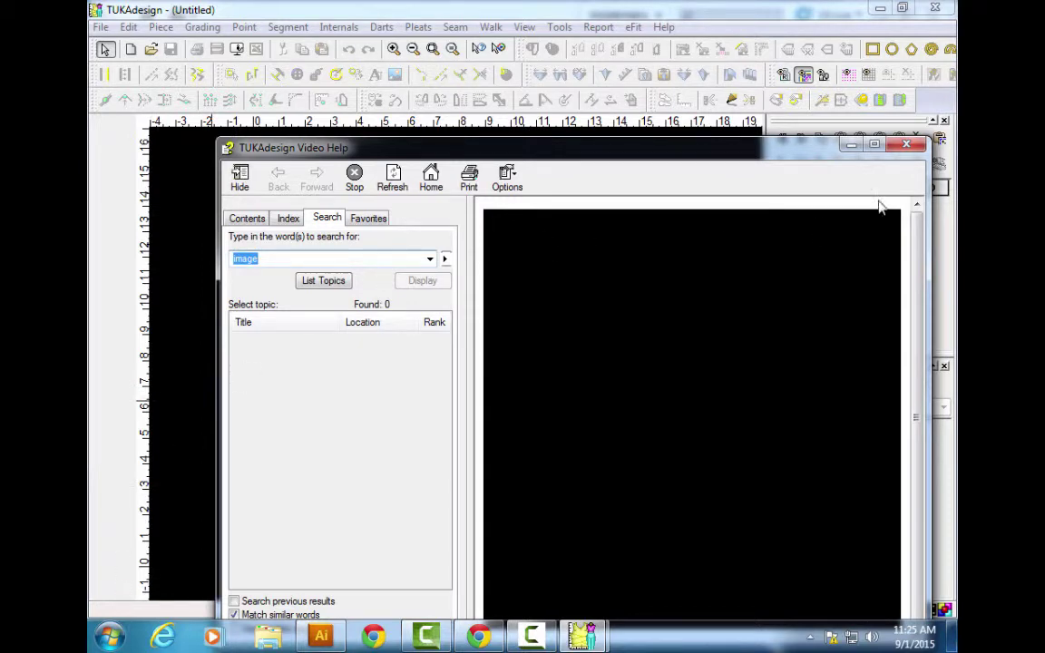
{"action": "left_click", "coordinate": [906, 144]}
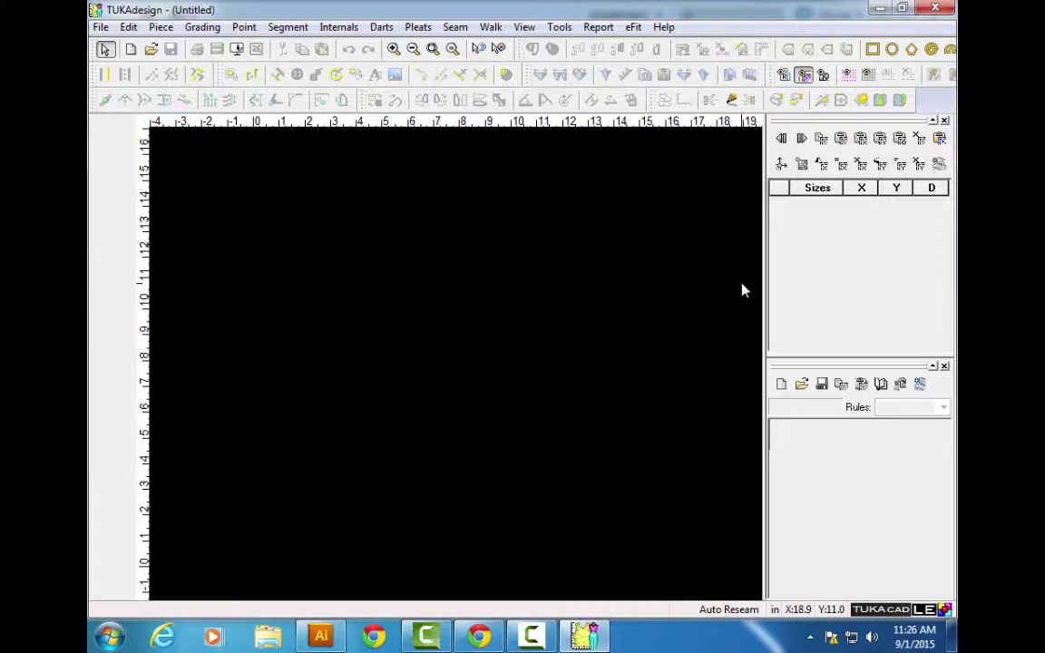
Start a new rectangle piece and name it Tote Bag Self.
{"action": "left_click", "coordinate": [871, 49]}
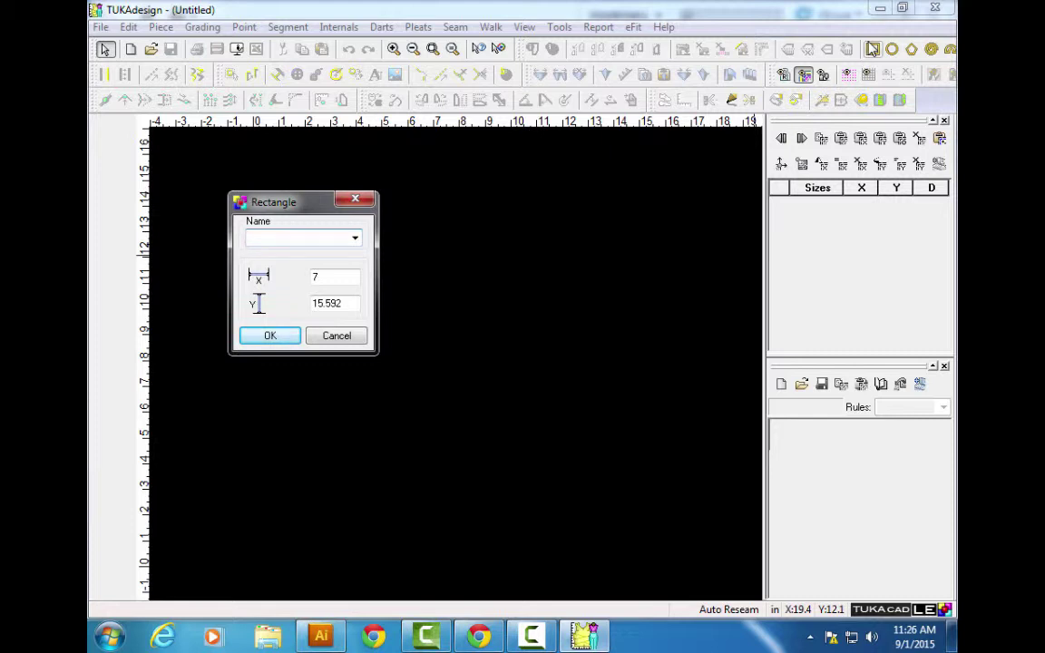
{"action": "type", "text": "Tote Bag Self"}
Browse the list of existing piece names while keeping the rectangle's name as Tote Bag Self.
{"action": "key", "text": "F4"}
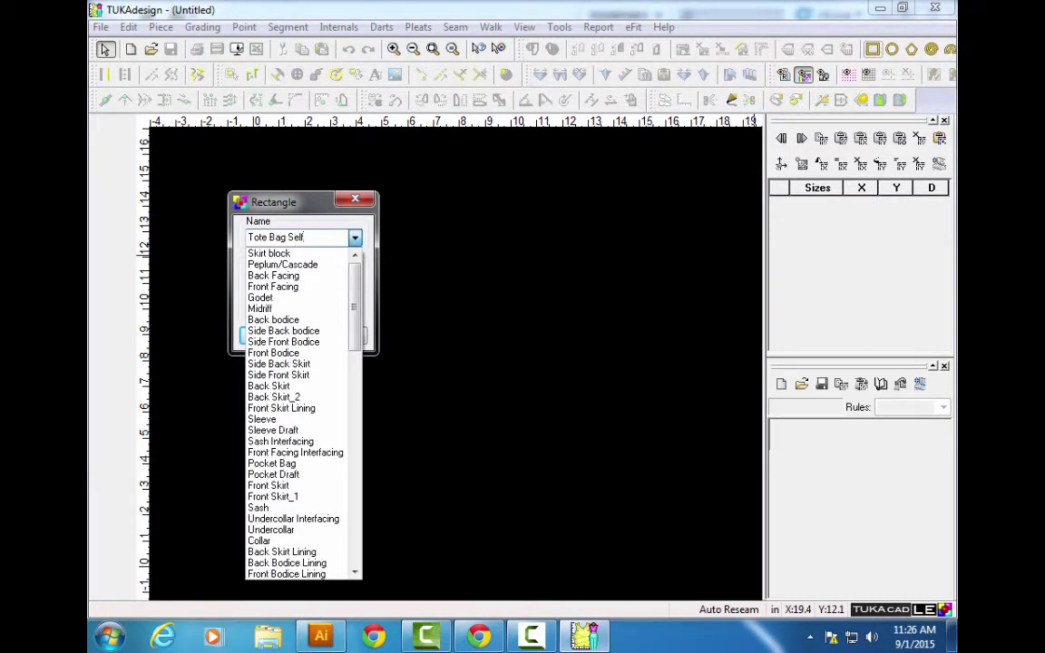
{"action": "key", "text": "Down"}
{"action": "key", "text": "Down"}
{"action": "key", "text": "Down"}
{"action": "key", "text": "Down"}
{"action": "key", "text": "Down"}
{"action": "key", "text": "Down"}
{"action": "key", "text": "Down"}
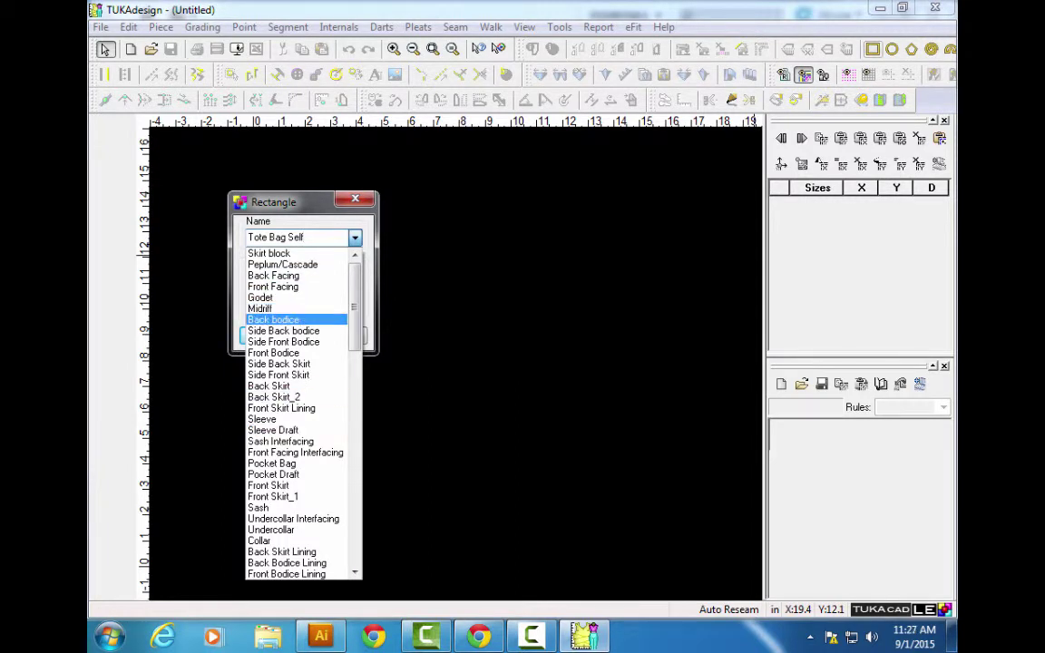
{"action": "key", "text": "Up"}
{"action": "key", "text": "Up"}
{"action": "key", "text": "Up"}
{"action": "key", "text": "Up"}
{"action": "key", "text": "Up"}
{"action": "key", "text": "Up"}
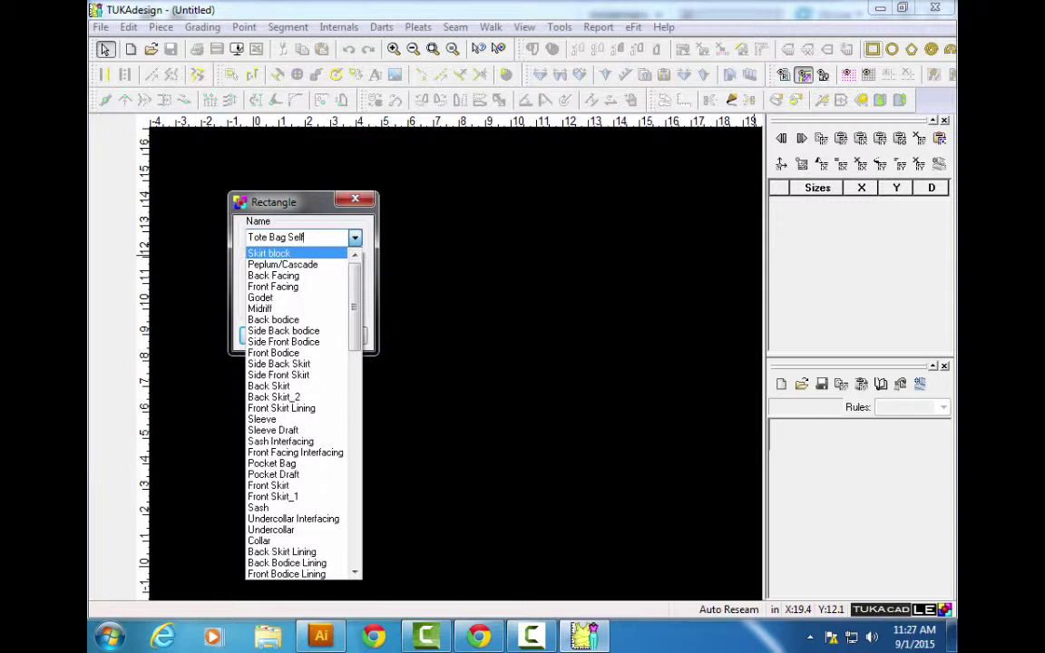
{"action": "key", "text": "Down"}
{"action": "key", "text": "Down"}
{"action": "key", "text": "Down"}
{"action": "key", "text": "Down"}
{"action": "key", "text": "Down"}
{"action": "key", "text": "Down"}
{"action": "key", "text": "Down"}
{"action": "key", "text": "Down"}
{"action": "key", "text": "Down"}
{"action": "key", "text": "Down"}
{"action": "key", "text": "Down"}
{"action": "key", "text": "Down"}
{"action": "key", "text": "Down"}
{"action": "key", "text": "Down"}
{"action": "key", "text": "Down"}
{"action": "key", "text": "Down"}
{"action": "key", "text": "Down"}
{"action": "key", "text": "Down"}
{"action": "key", "text": "Down"}
{"action": "key", "text": "Down"}
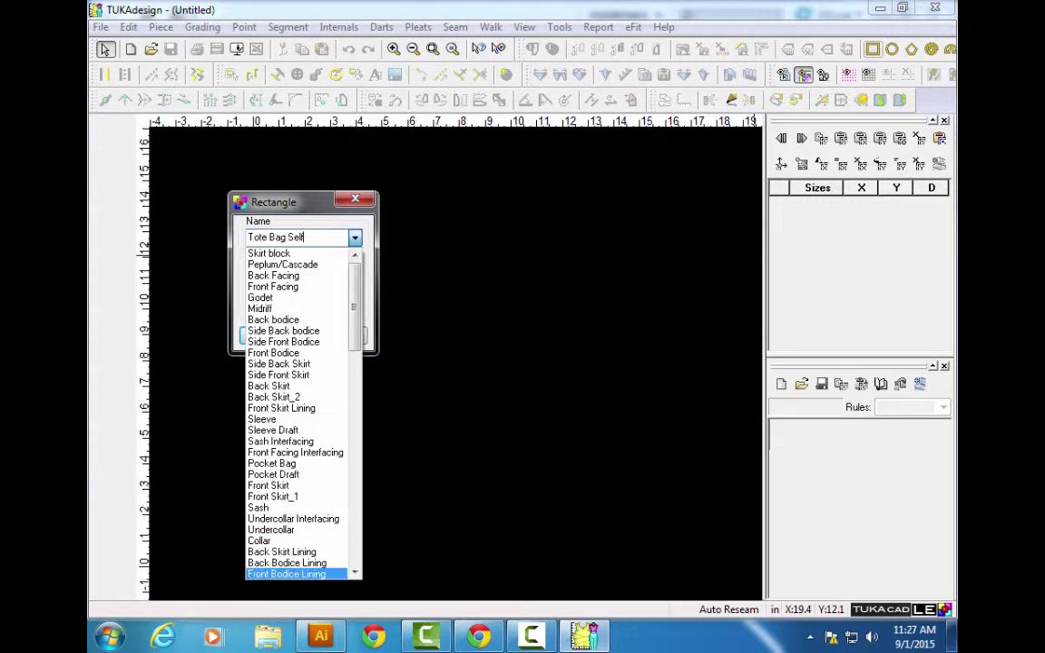
{"action": "key", "text": "Up"}
{"action": "key", "text": "Up"}
{"action": "key", "text": "Up"}
{"action": "key", "text": "Up"}
{"action": "key", "text": "Up"}
{"action": "key", "text": "Up"}
{"action": "key", "text": "Up"}
{"action": "key", "text": "Up"}
{"action": "key", "text": "Up"}
{"action": "key", "text": "Up"}
{"action": "key", "text": "Up"}
{"action": "key", "text": "Up"}
{"action": "key", "text": "Up"}
{"action": "key", "text": "Up"}
{"action": "key", "text": "Up"}
{"action": "key", "text": "Up"}
{"action": "key", "text": "Up"}
{"action": "key", "text": "Up"}
{"action": "key", "text": "Up"}
{"action": "key", "text": "Up"}
{"action": "key", "text": "Down"}
{"action": "key", "text": "Down"}
{"action": "key", "text": "Down"}
{"action": "key", "text": "Down"}
{"action": "key", "text": "Down"}
{"action": "key", "text": "Down"}
{"action": "key", "text": "Down"}
{"action": "key", "text": "Down"}
{"action": "key", "text": "Down"}
{"action": "key", "text": "Down"}
{"action": "key", "text": "Down"}
{"action": "key", "text": "Down"}
{"action": "key", "text": "Down"}
{"action": "key", "text": "Down"}
{"action": "key", "text": "Down"}
{"action": "key", "text": "Down"}
{"action": "key", "text": "Down"}
{"action": "key", "text": "Down"}
{"action": "key", "text": "Down"}
{"action": "key", "text": "Down"}
{"action": "type", "text": ","}
{"action": "key", "text": "Tab"}
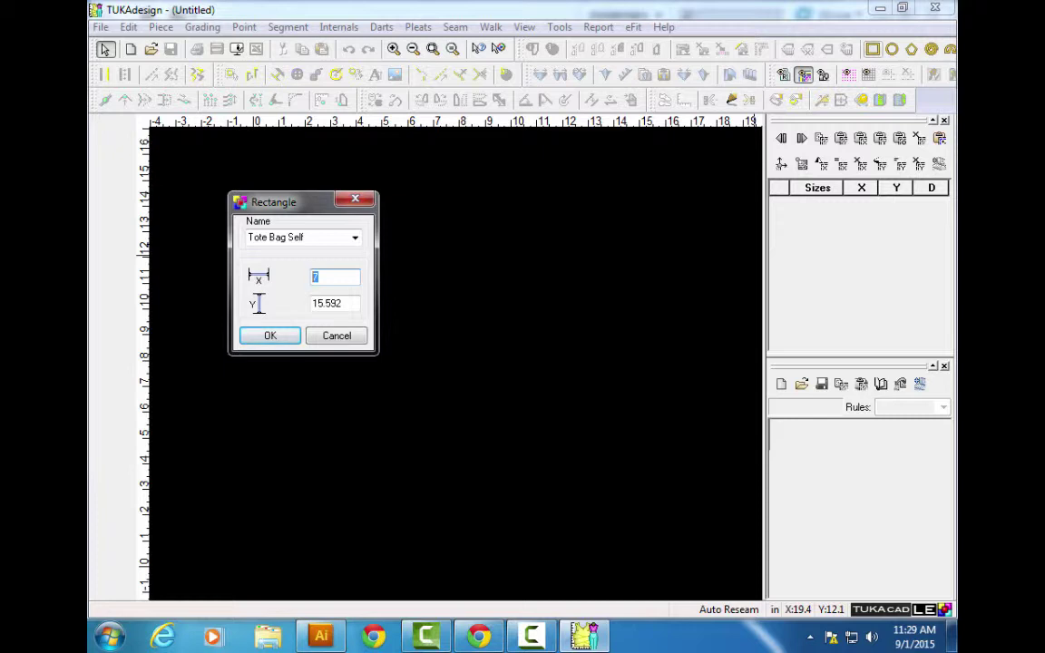
Set the Tote Bag Self rectangle to X 18 and Y 36 inches and create the piece.
{"action": "type", "text": "18"}
{"action": "key", "text": "Tab"}
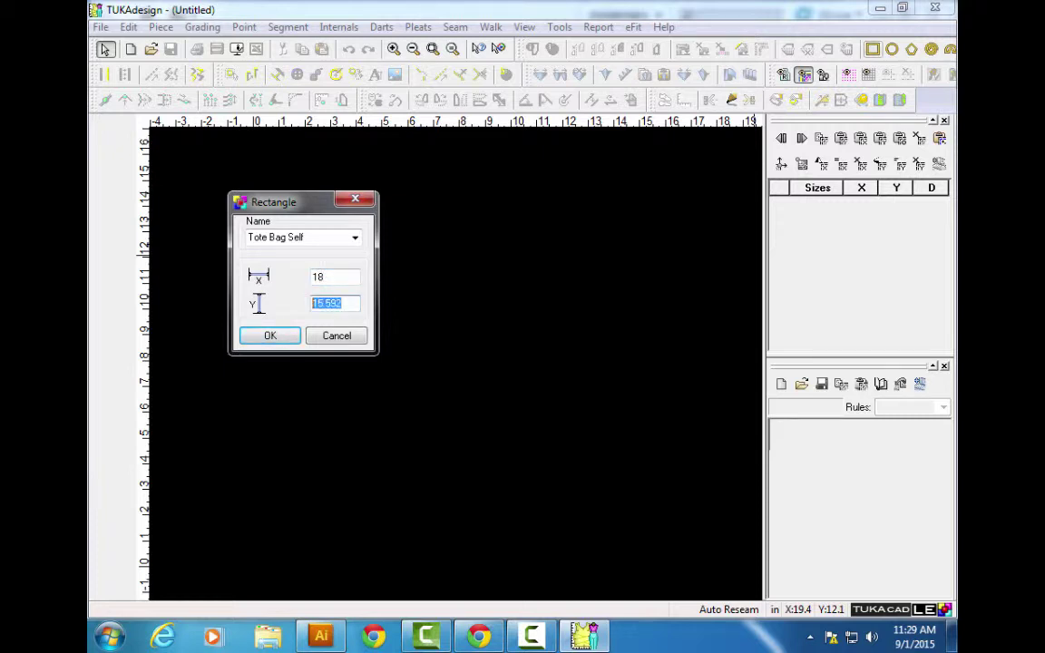
{"action": "type", "text": "36"}
{"action": "left_click", "coordinate": [265, 340]}
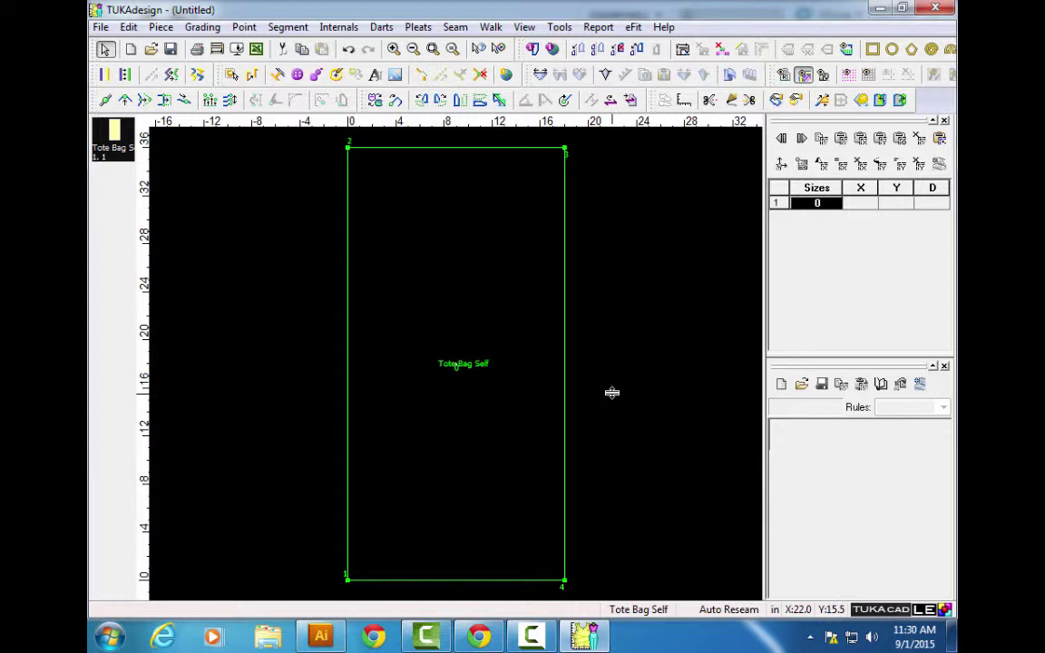
Create a second rectangle piece named pocket with X 18 and Y 36, and clear it from the work area.
{"action": "left_click", "coordinate": [872, 49]}
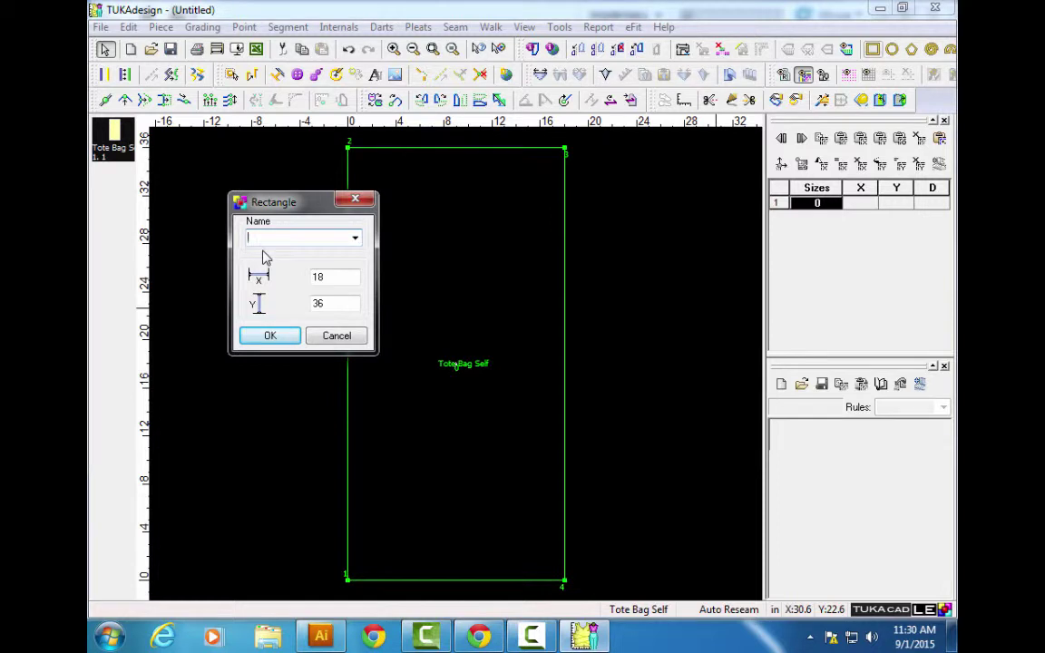
{"action": "type", "text": "pocket"}
{"action": "left_click", "coordinate": [279, 337]}
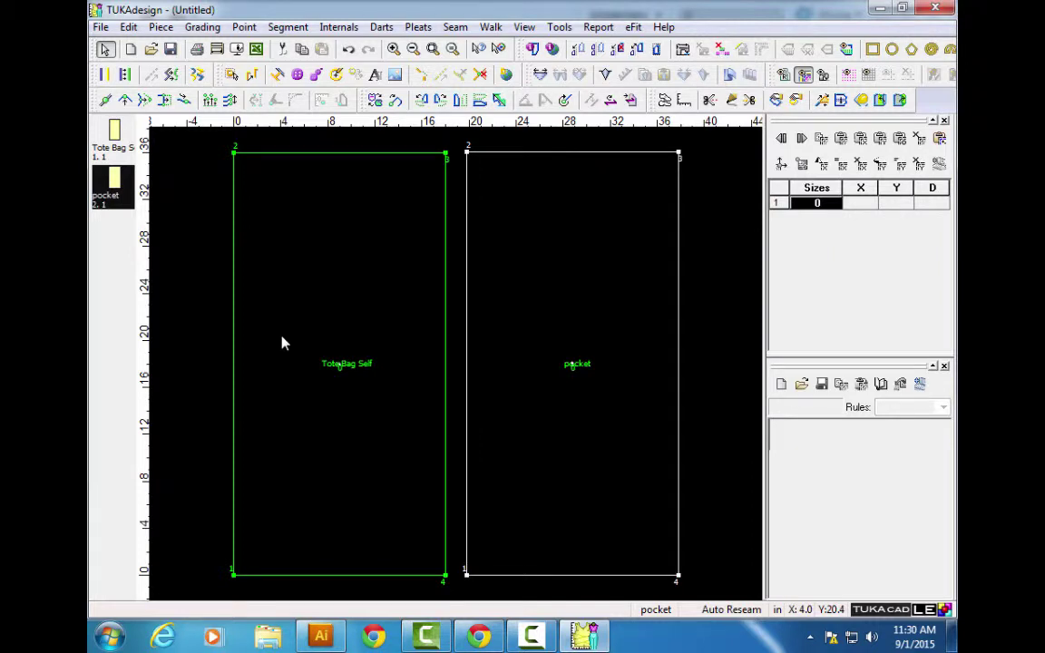
{"action": "key", "text": "Page_Up"}
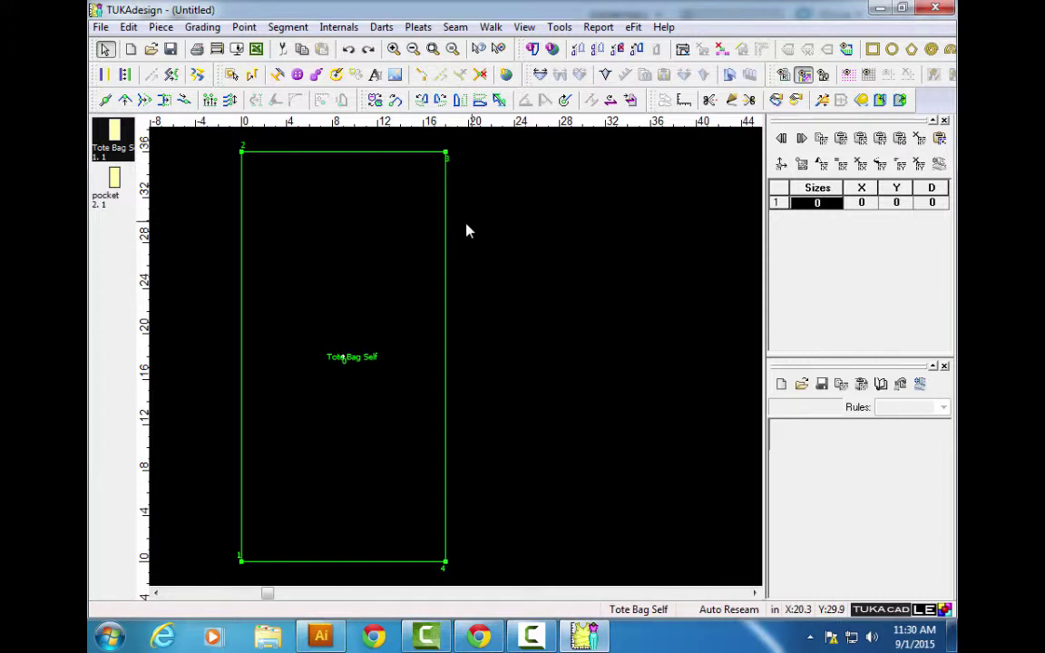
Create an unnamed rectangle piece measuring X 6 and Y 5 inches.
{"action": "left_click", "coordinate": [872, 49]}
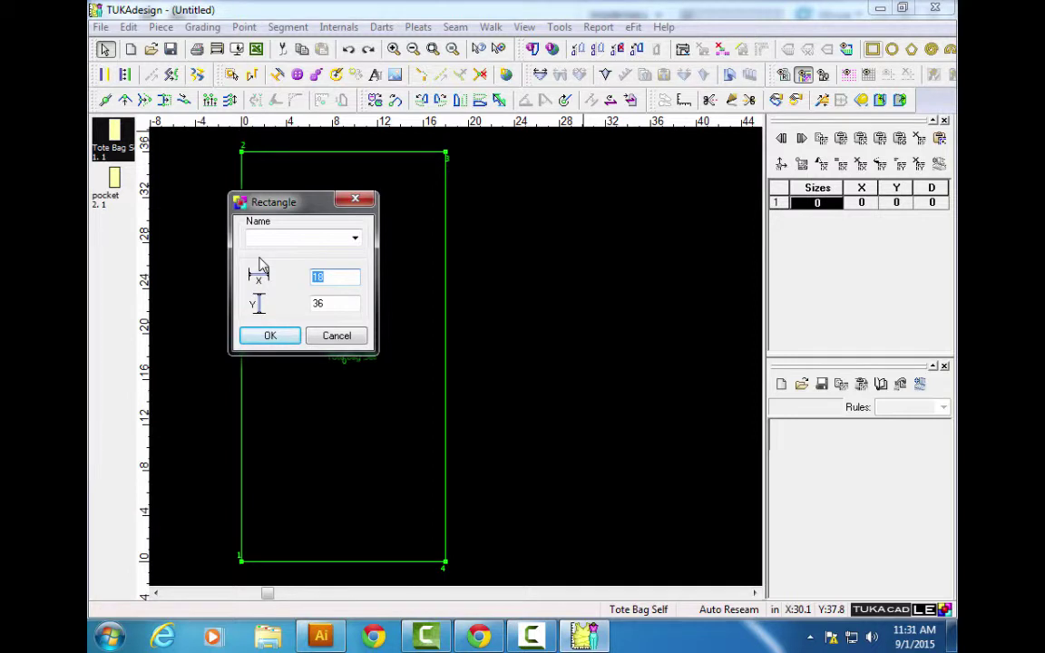
{"action": "type", "text": "6"}
{"action": "key", "text": "Tab"}
{"action": "type", "text": "5"}
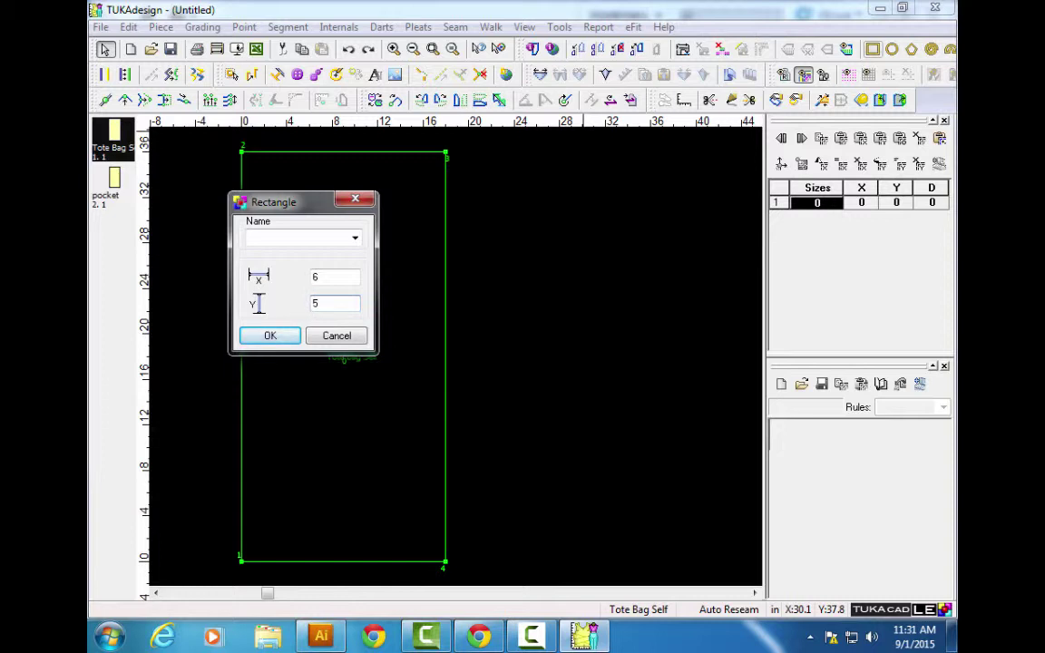
{"action": "key", "text": "Return"}
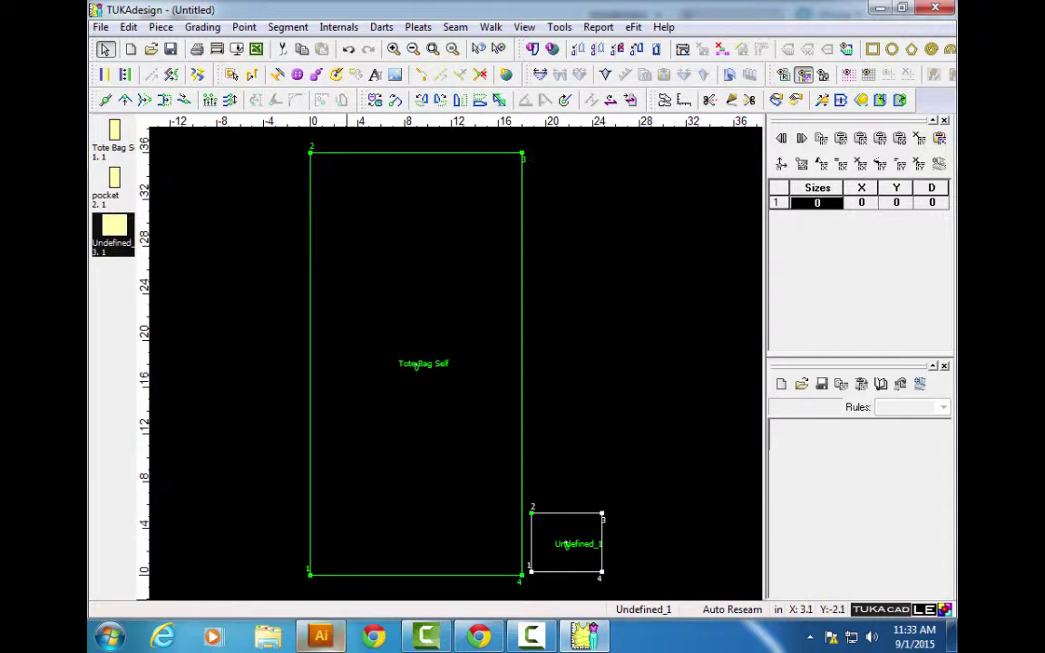
Check the Tuka Map diagram in Illustrator, and back in TUKAdesign select the Tote Bag Self piece's top edge between points 2 and 3.
{"action": "key", "text": "alt+Tab"}
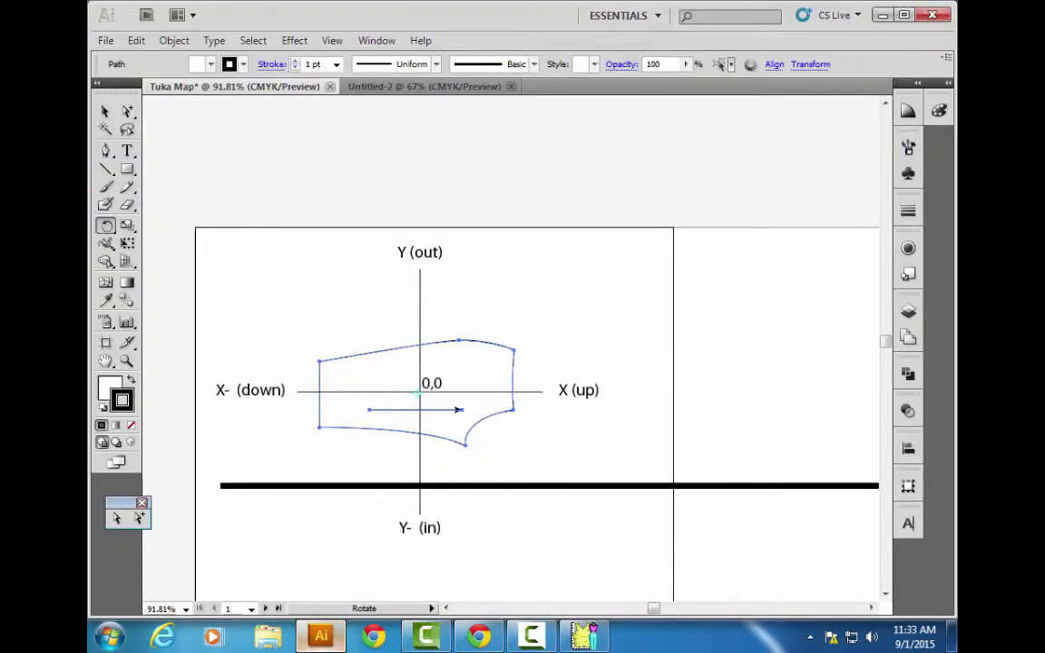
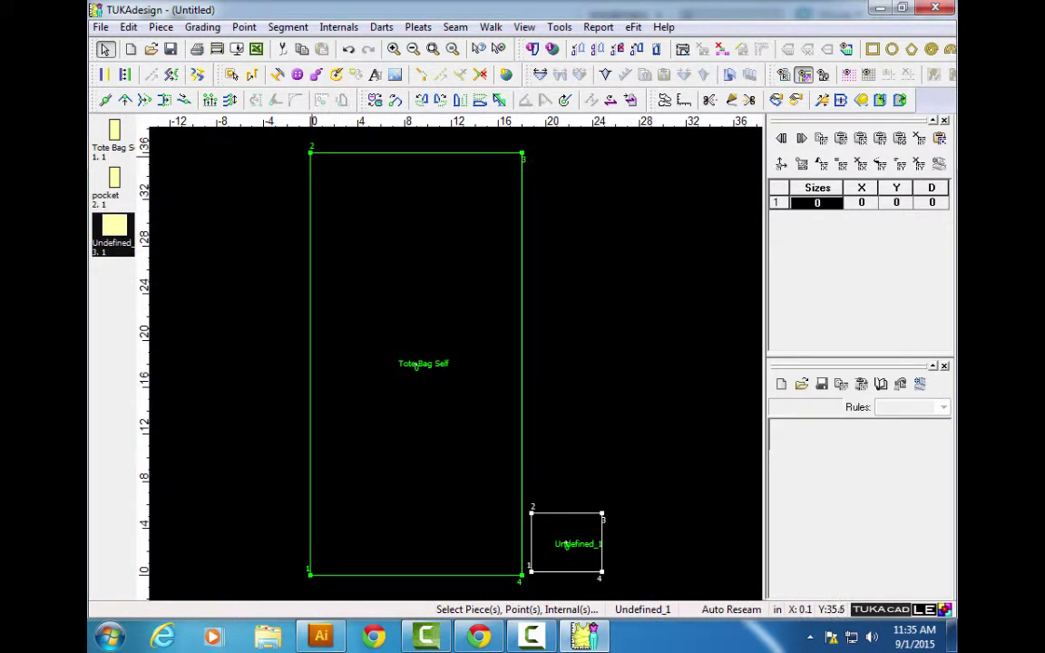
{"action": "left_click", "coordinate": [310, 152]}
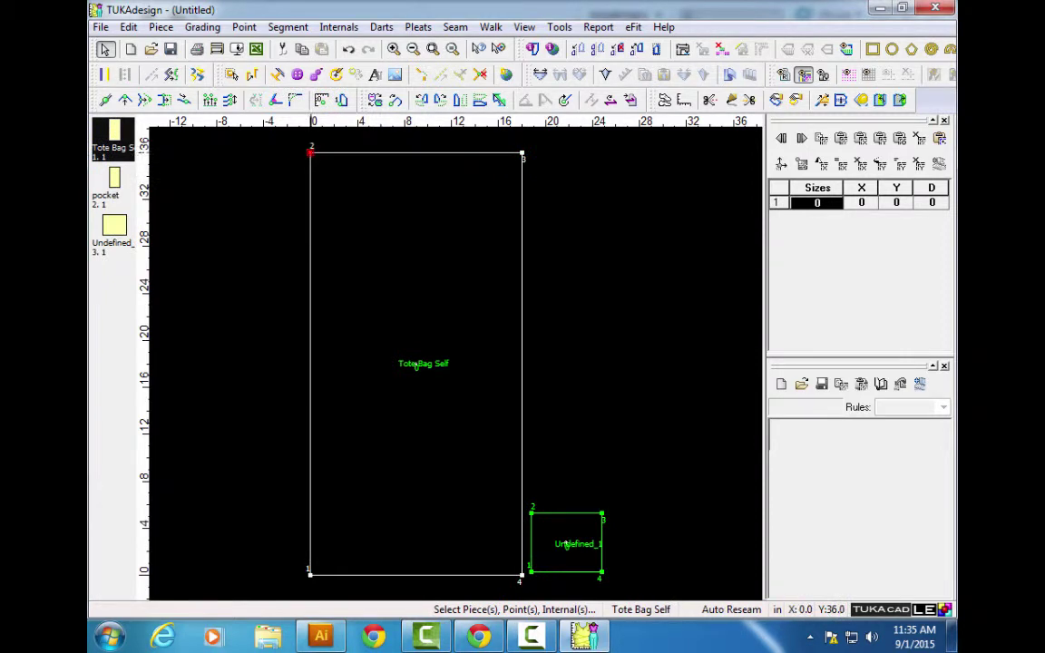
{"action": "left_click", "coordinate": [523, 156]}
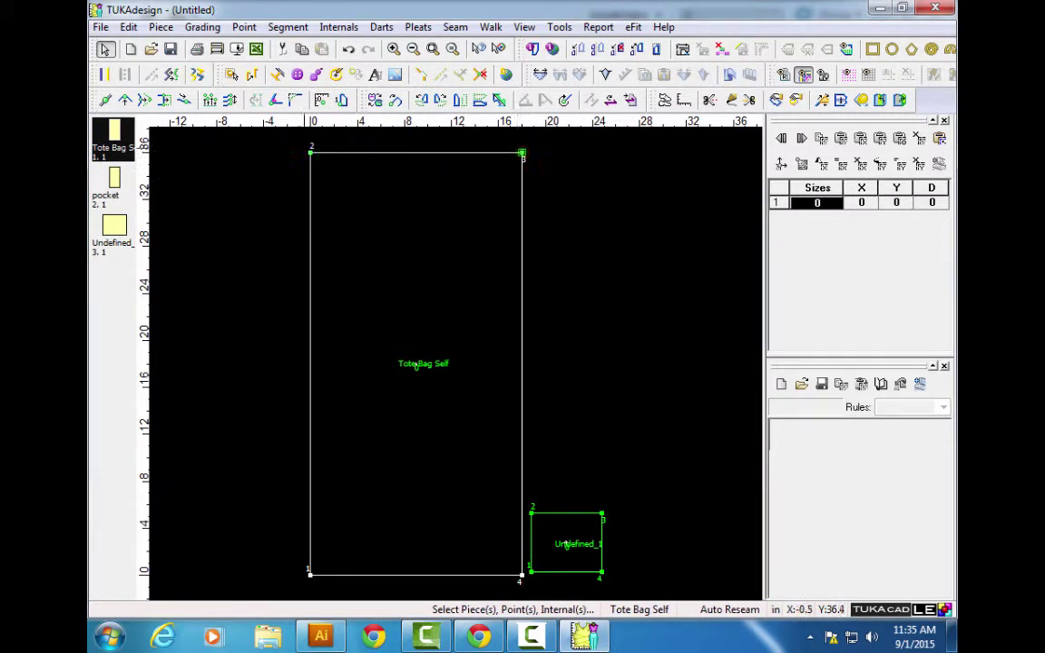
{"action": "left_click", "coordinate": [311, 152]}
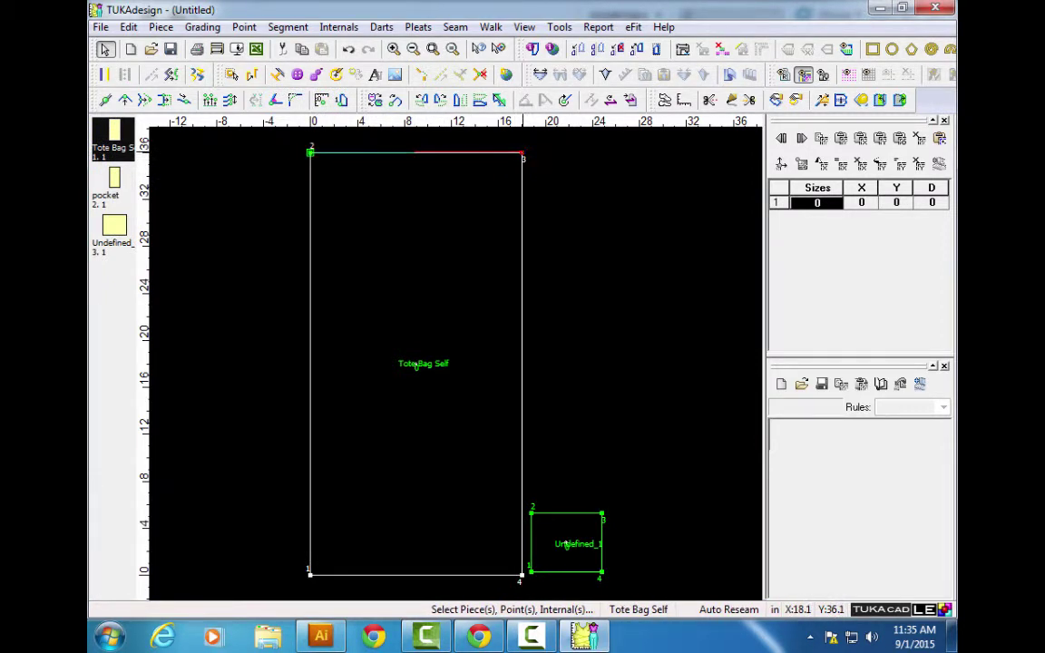
{"action": "left_click", "coordinate": [417, 152]}
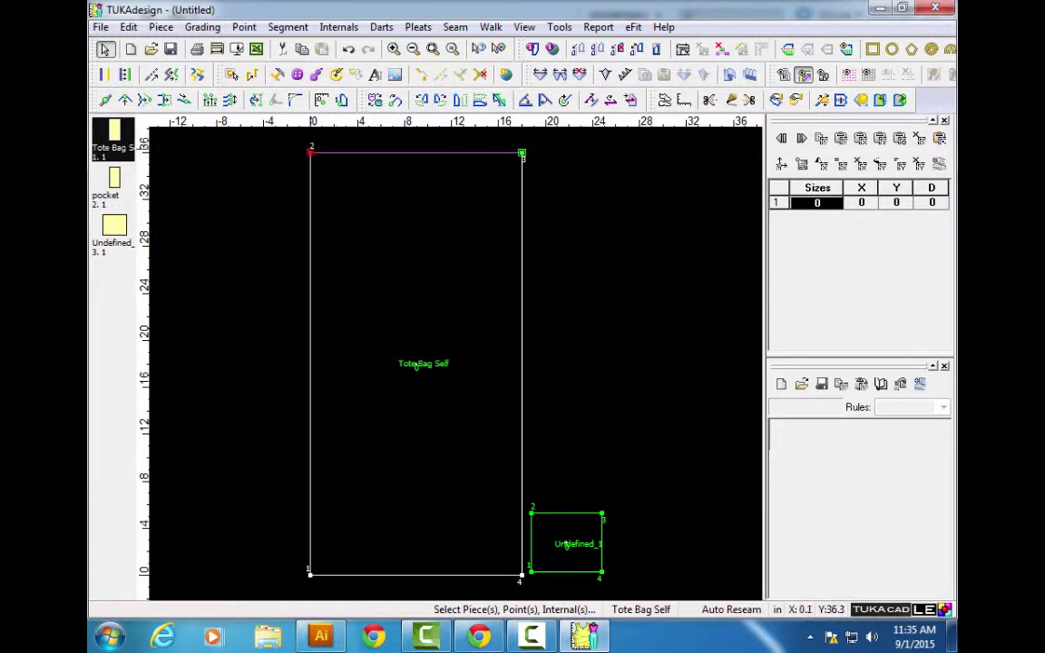
Select the Tote Bag Self piece's top edge from point 3 to 2 and again from point 2 to 3, clearing the selection each time.
{"action": "left_click", "coordinate": [310, 152]}
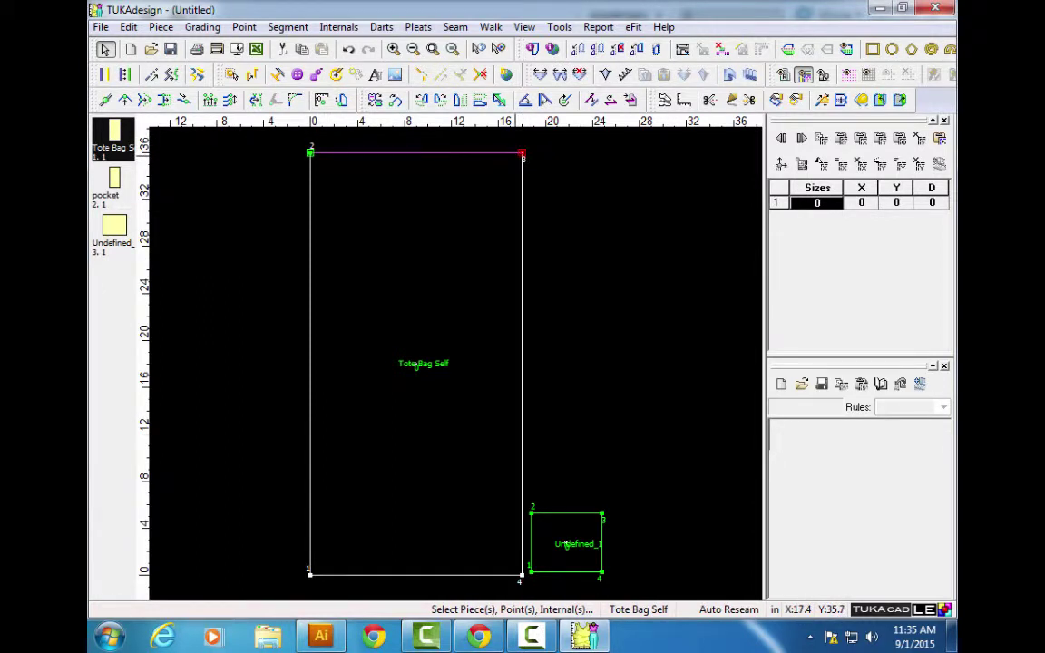
{"action": "left_click", "coordinate": [585, 270]}
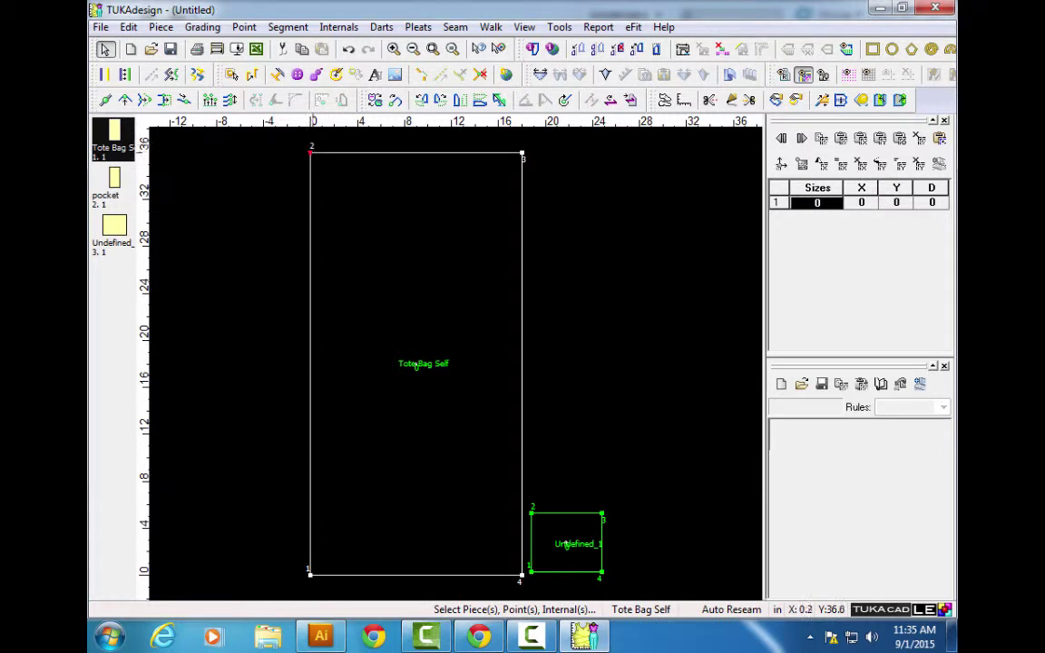
{"action": "left_click", "coordinate": [310, 152]}
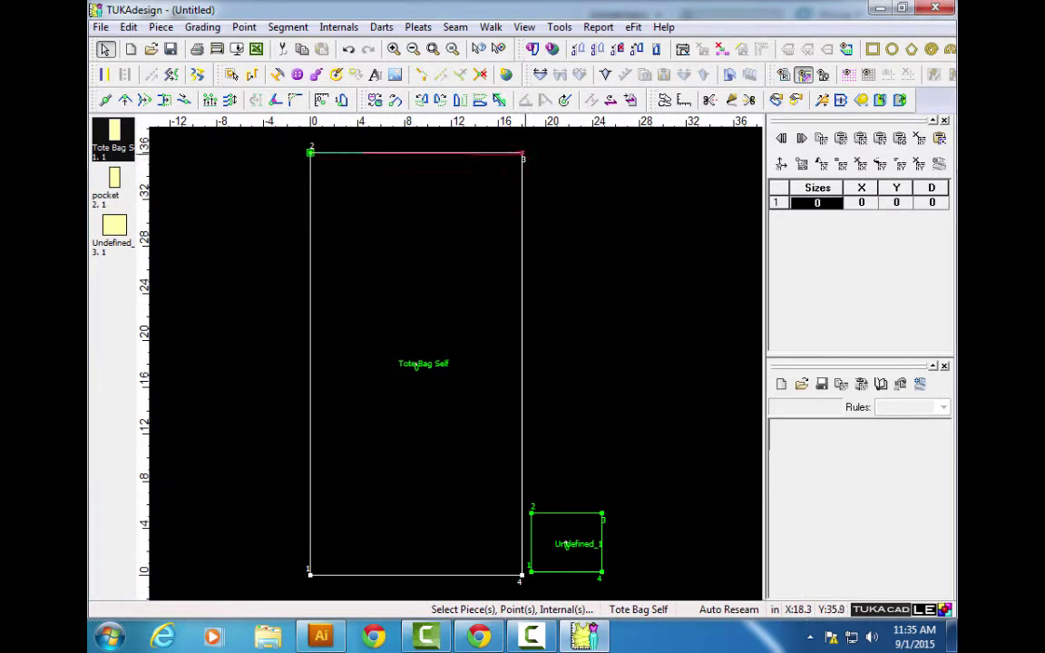
{"action": "left_click", "coordinate": [522, 155]}
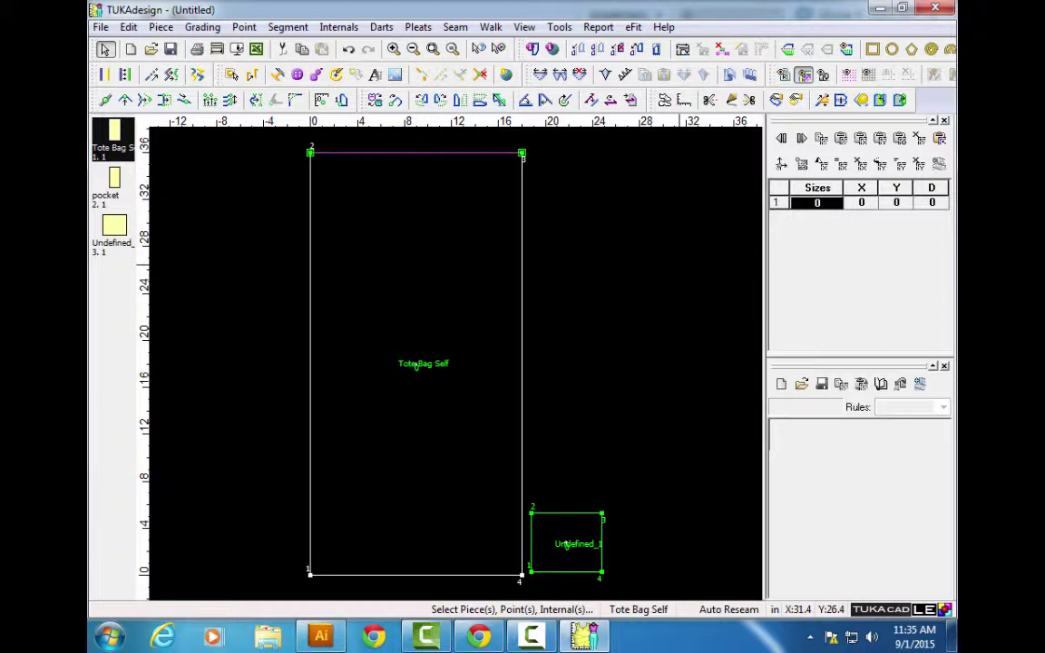
{"action": "left_click", "coordinate": [655, 272]}
Select the Tote Bag Self perimeter from point 3 around through points 4 and 1 to point 2, and clear the selection.
{"action": "left_click", "coordinate": [524, 155]}
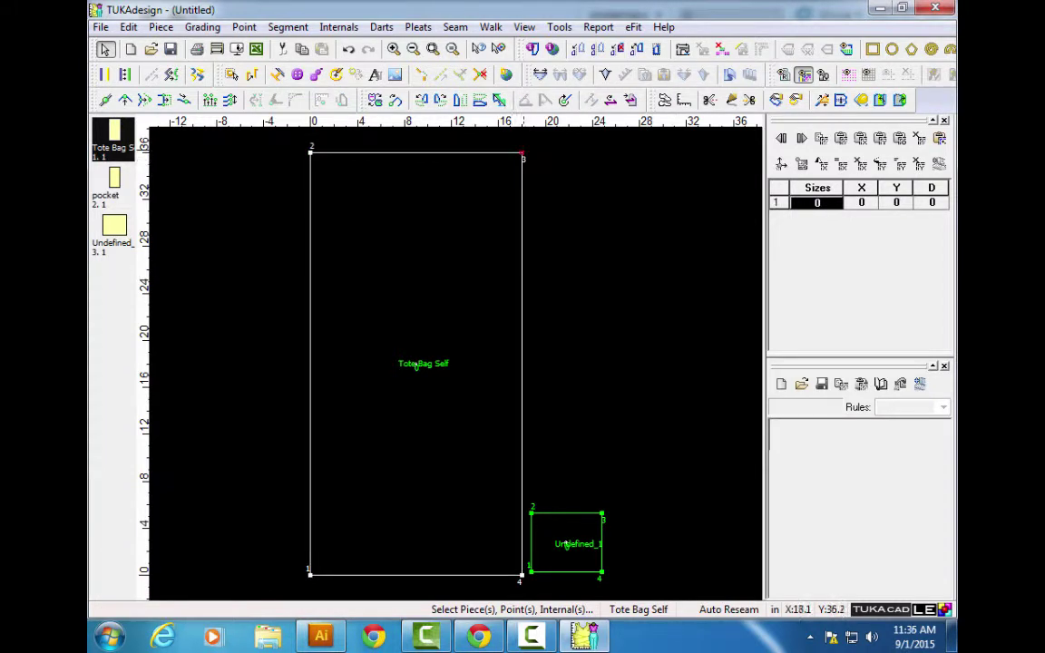
{"action": "left_click", "coordinate": [523, 155]}
{"action": "left_click", "coordinate": [521, 154]}
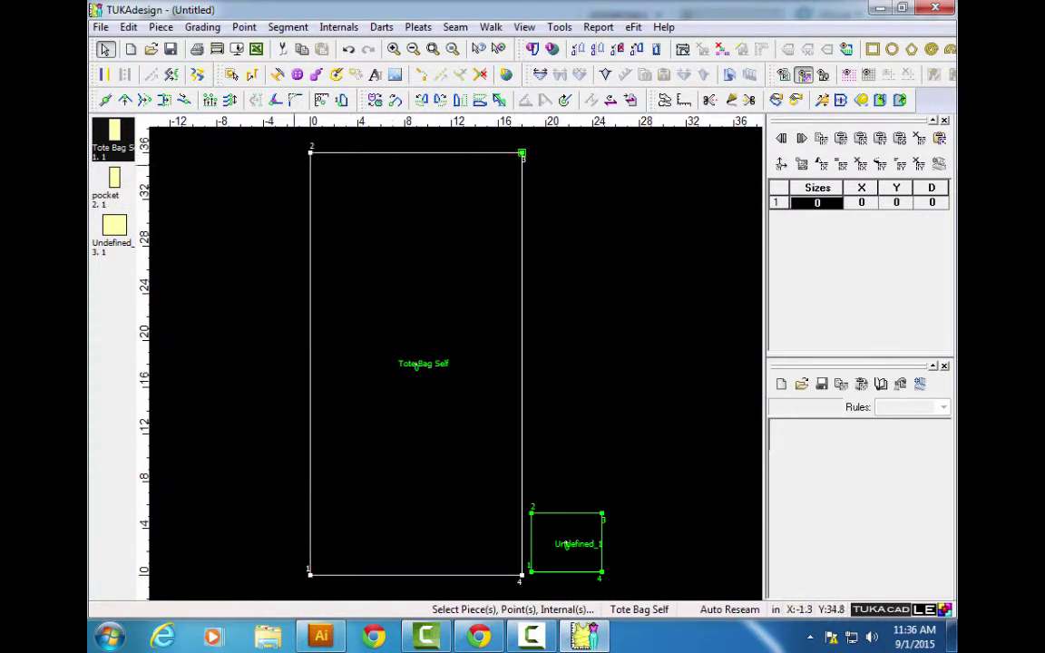
{"action": "left_click", "coordinate": [310, 153]}
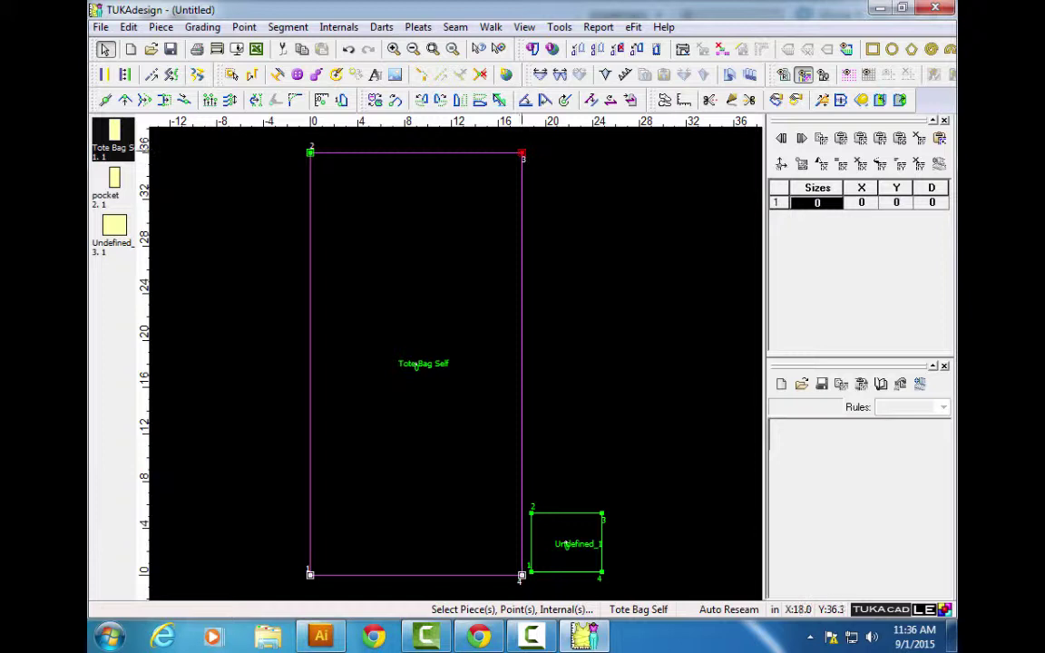
{"action": "left_click", "coordinate": [522, 154]}
{"action": "left_click", "coordinate": [597, 345]}
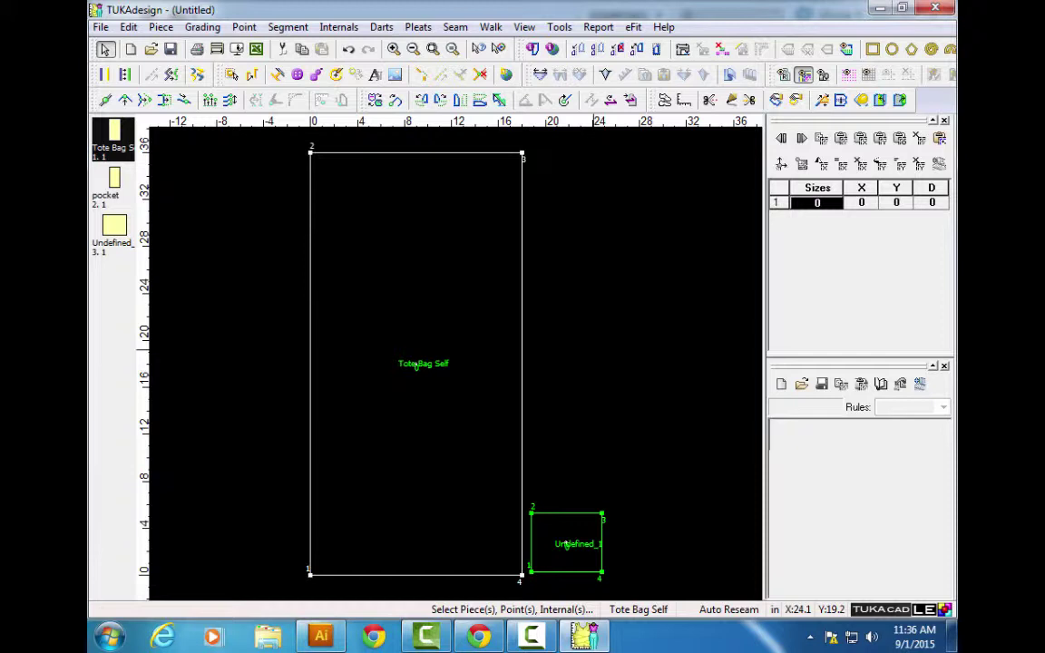
{"action": "left_click", "coordinate": [597, 352]}
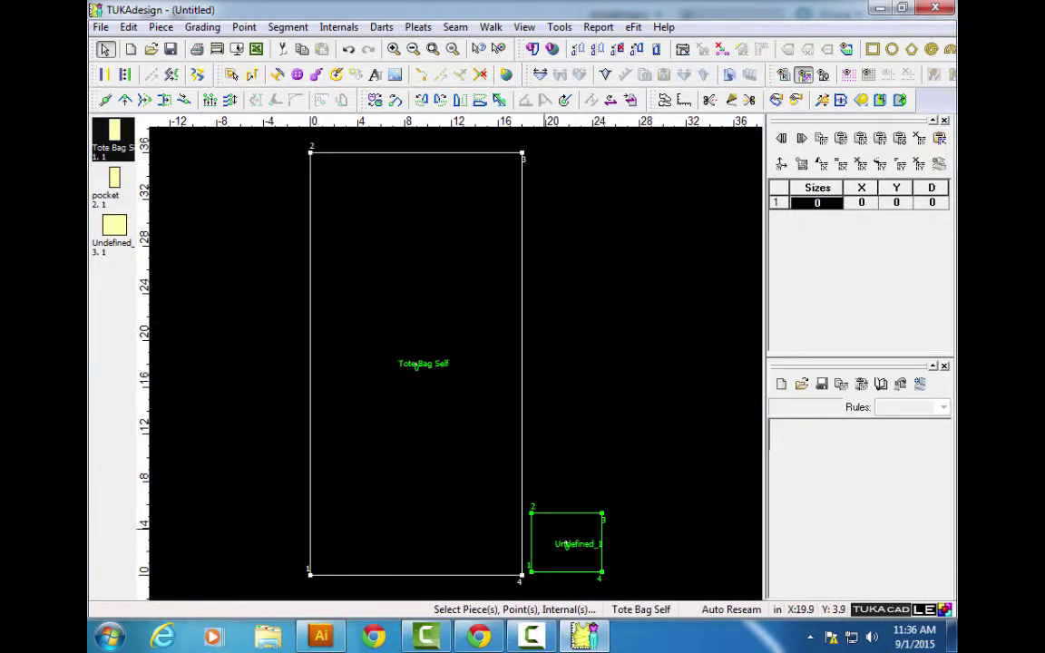
Move the unnamed 6 by 5 inch piece farther from the tote bag, and select the tote's edge between points 3 and 4.
{"action": "left_click_drag", "start_coordinate": [567, 545], "coordinate": [654, 491]}
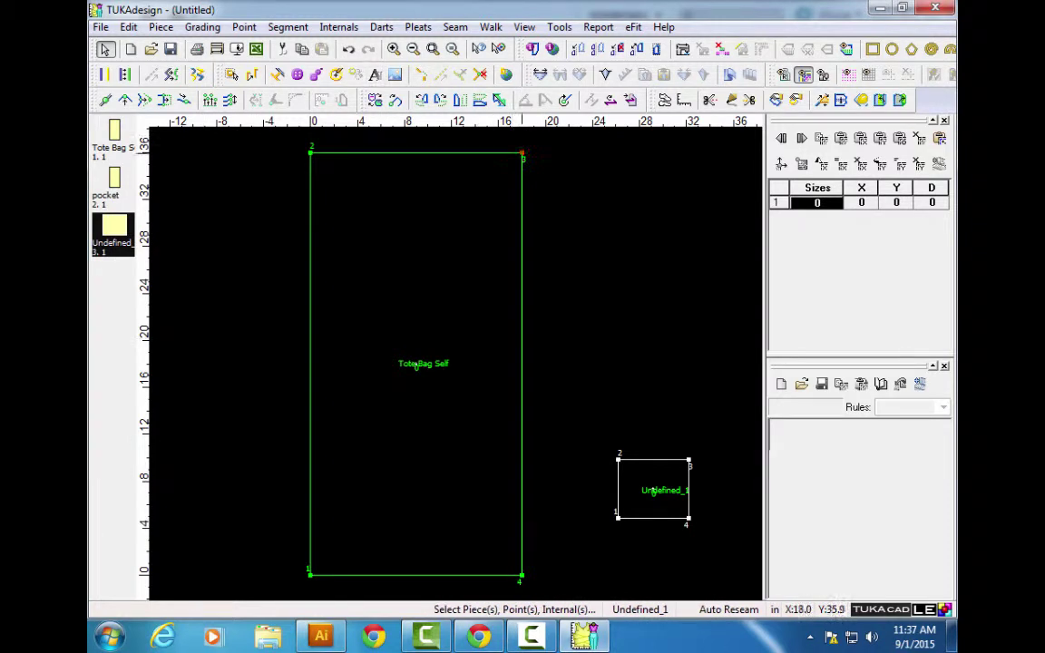
{"action": "left_click_drag", "start_coordinate": [521, 155], "coordinate": [521, 577]}
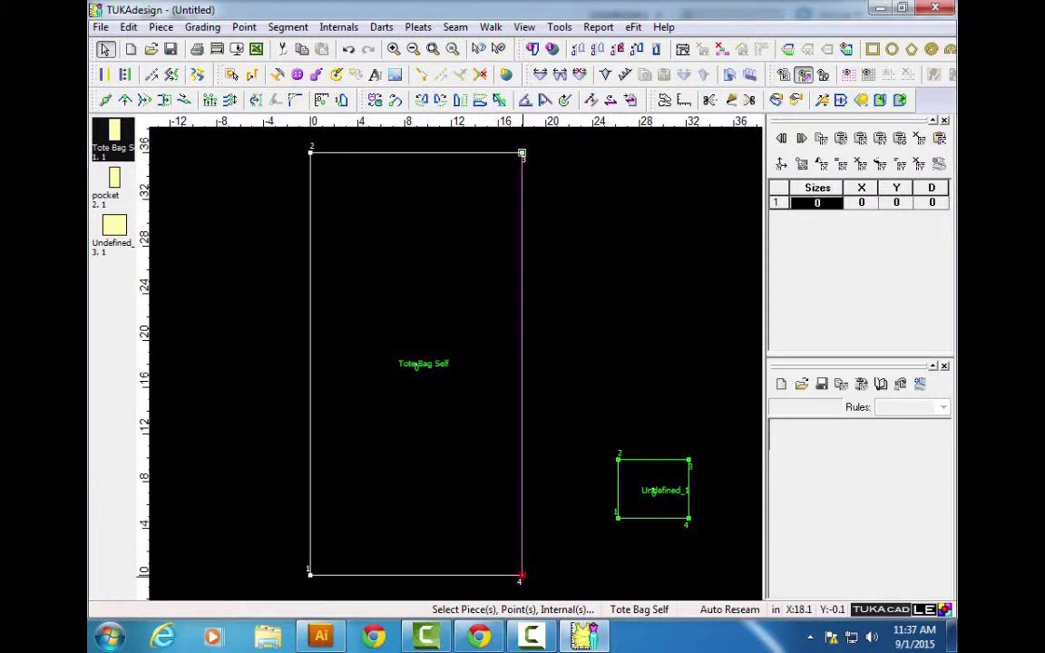
{"action": "left_click", "coordinate": [954, 635]}
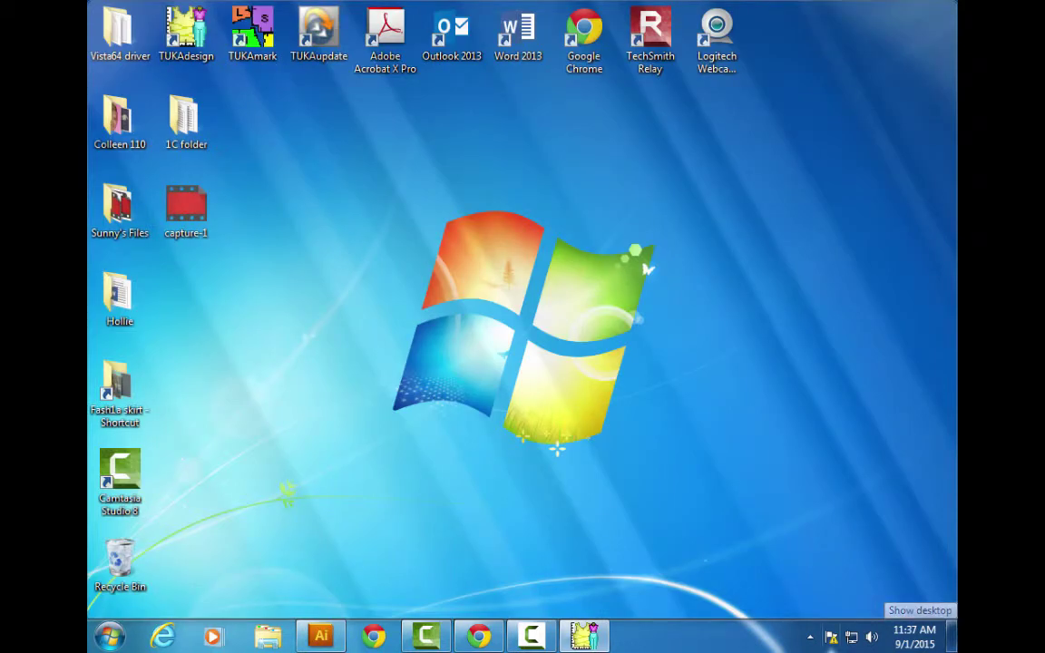
{"action": "left_click", "coordinate": [955, 635]}
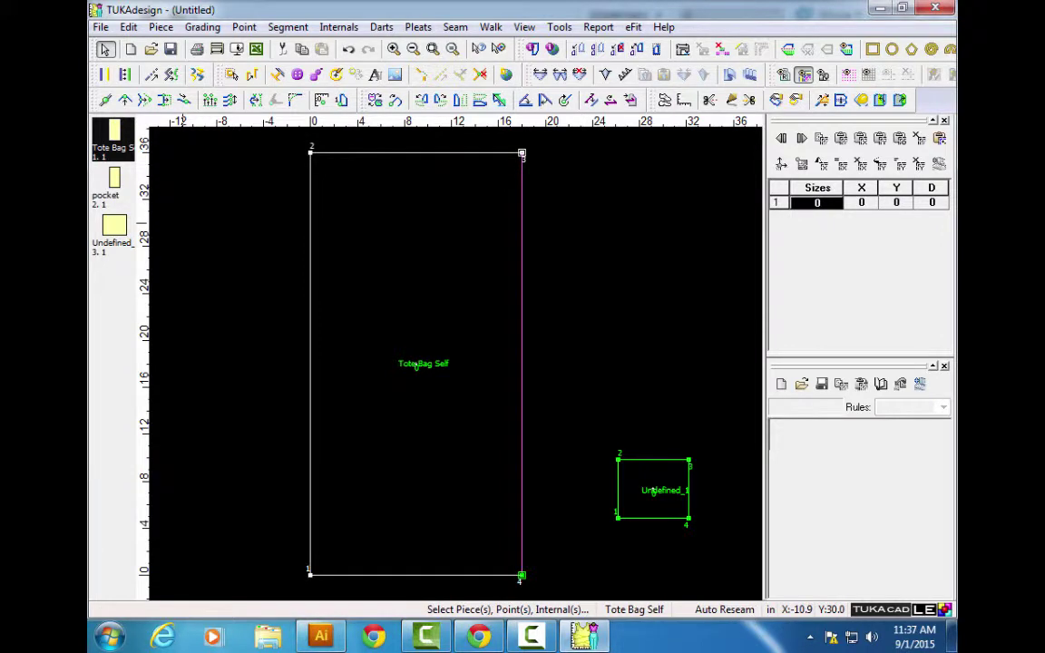
Close the untitled pattern file along with TUKAdesign, and start TUKAdesign again with an empty work area.
{"action": "key", "text": "ctrl+n"}
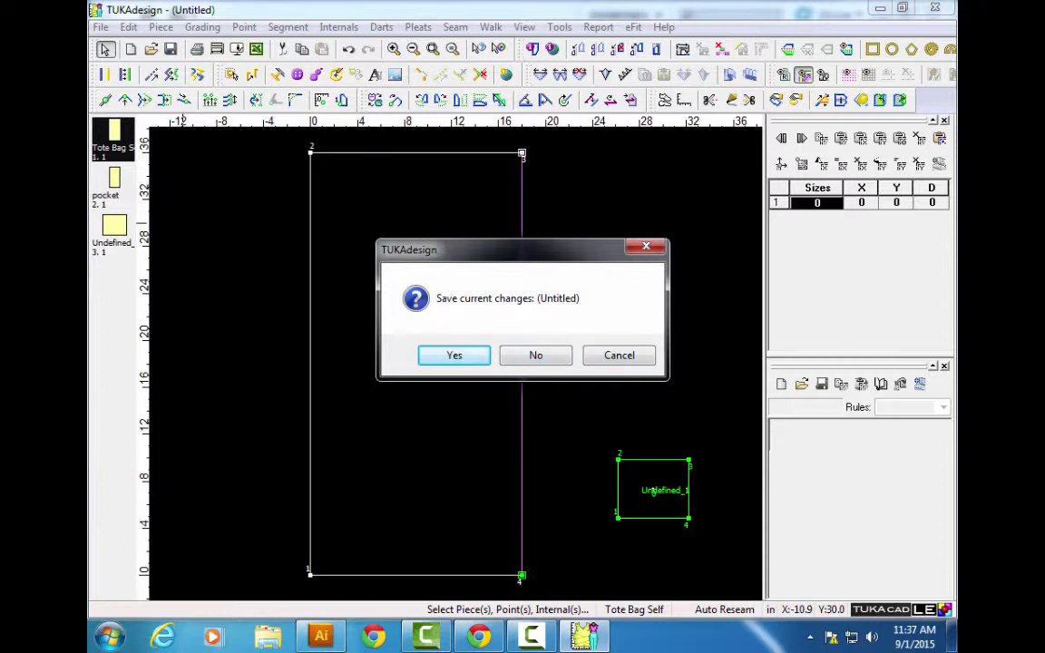
{"action": "key", "text": "Escape"}
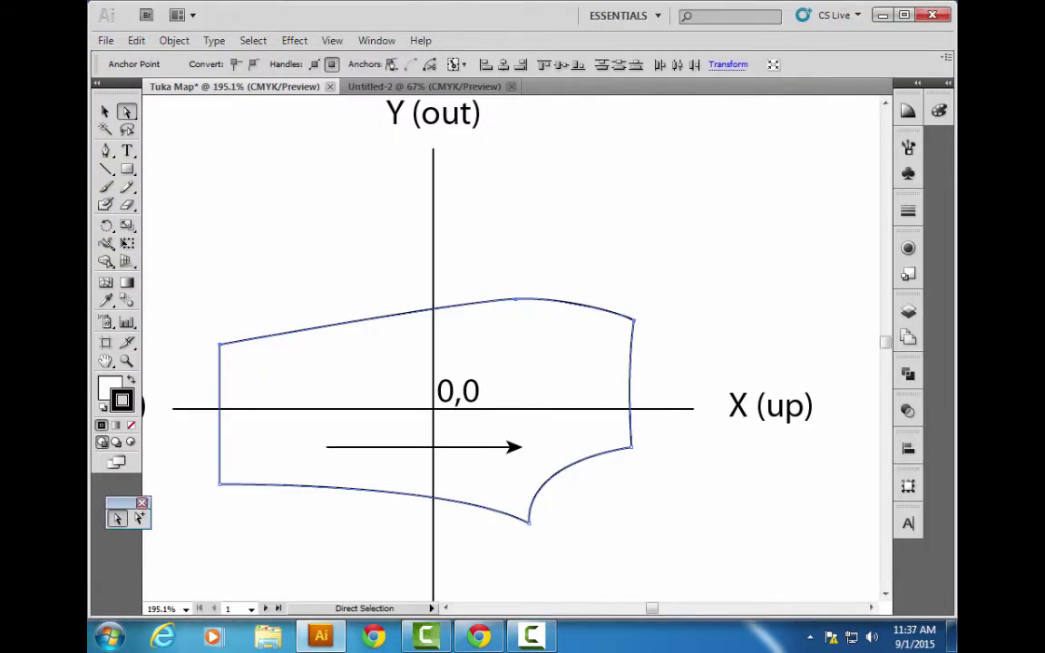
{"action": "key", "text": "super"}
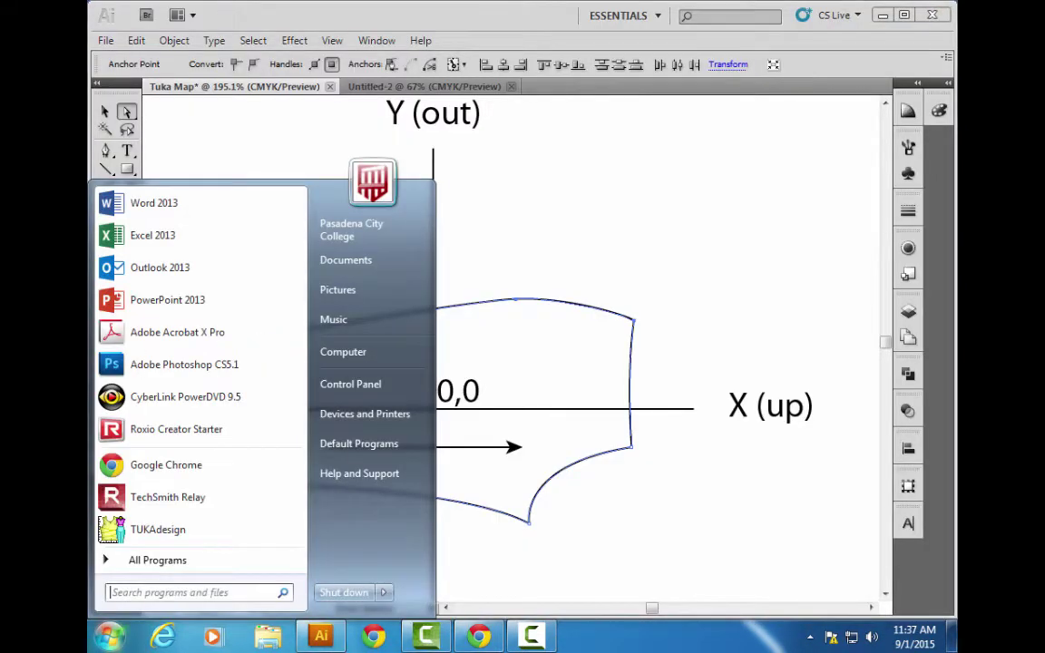
{"action": "key", "text": "Return"}
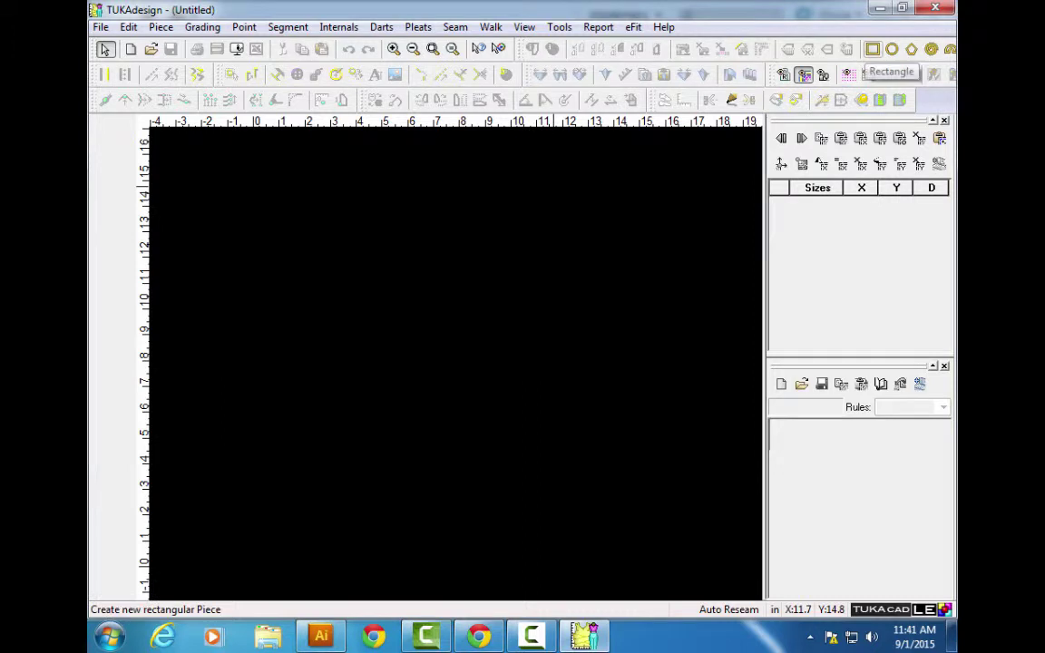
Begin a new rectangle piece named Skirt Draft and set its X to 22.5 inches.
{"action": "left_click", "coordinate": [871, 49]}
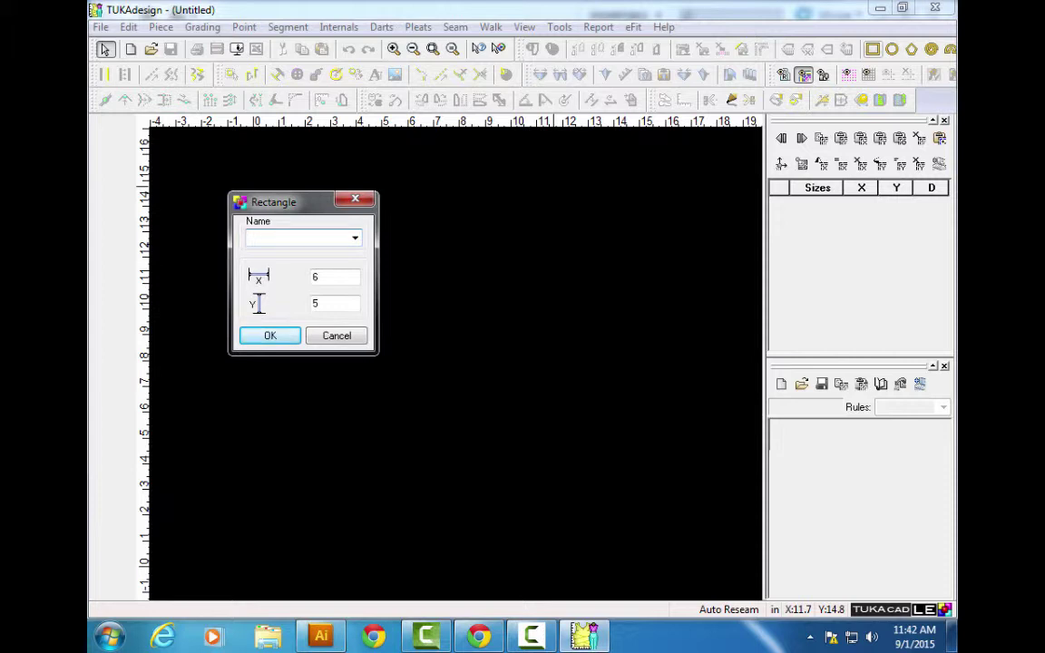
{"action": "type", "text": "Skirt Draft"}
{"action": "key", "text": "Tab"}
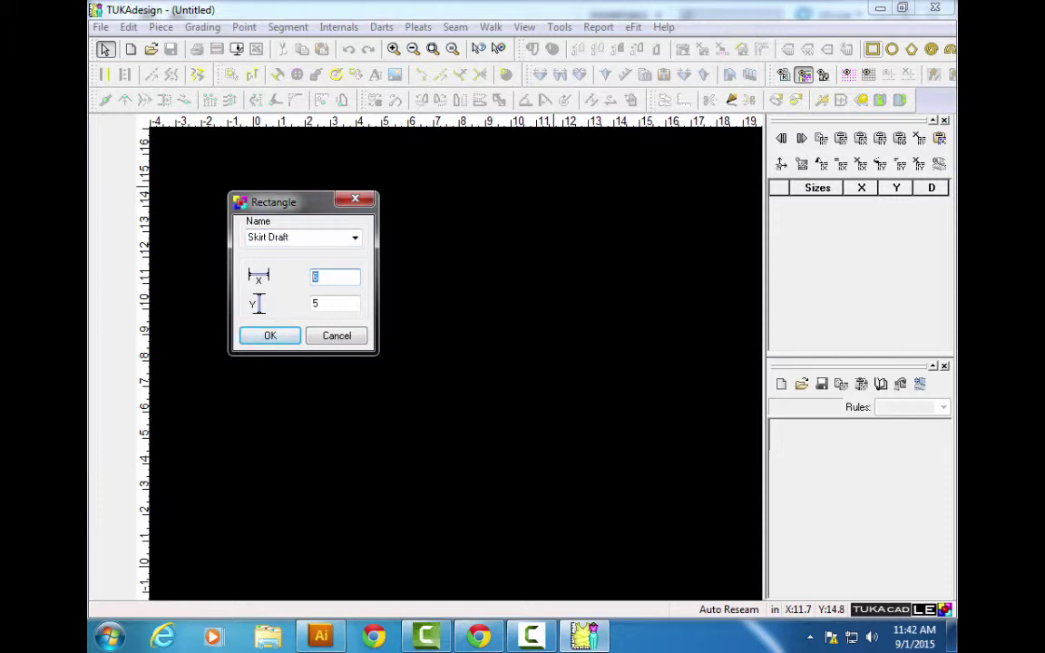
{"action": "type", "text": "22.5"}
{"action": "left_click_drag", "start_coordinate": [319, 302], "coordinate": [280, 308]}
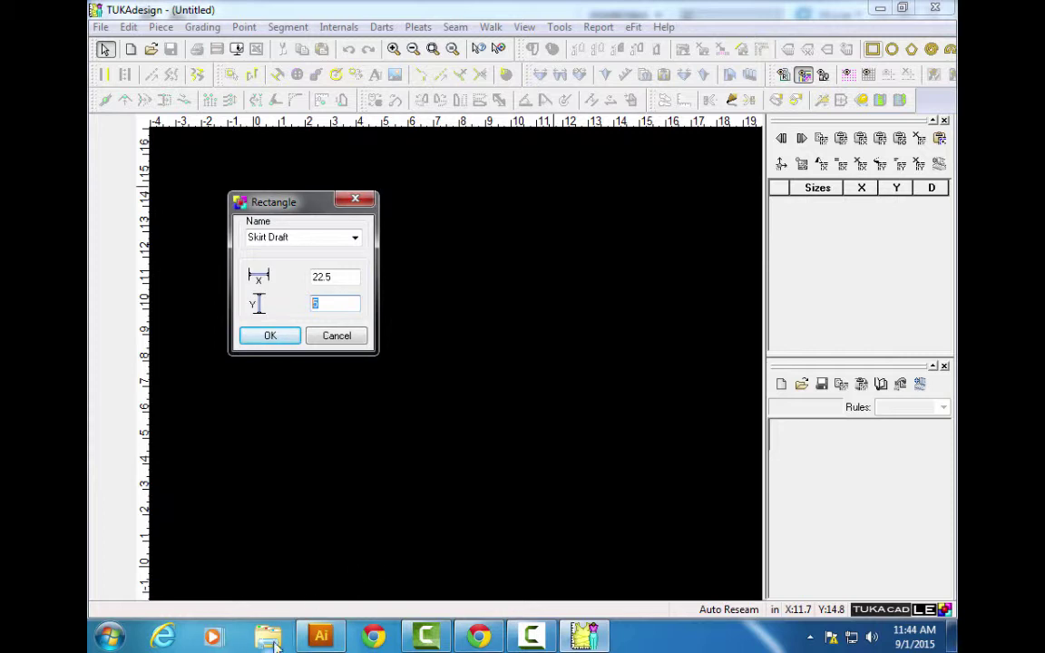
Switch to the Tuka Map document in Illustrator and add the text "Front Hip Arc: 9”" in an empty area below the diagram.
{"action": "left_click", "coordinate": [322, 636]}
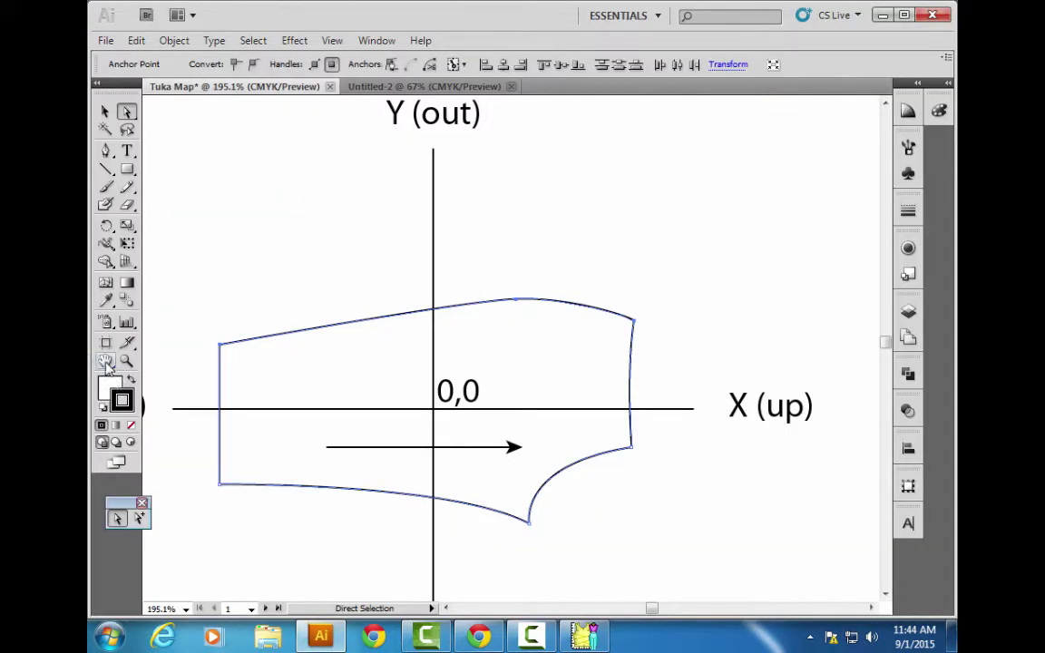
{"action": "left_click", "coordinate": [105, 361]}
{"action": "left_click_drag", "start_coordinate": [395, 557], "coordinate": [416, 307]}
{"action": "left_click_drag", "start_coordinate": [379, 458], "coordinate": [471, 207]}
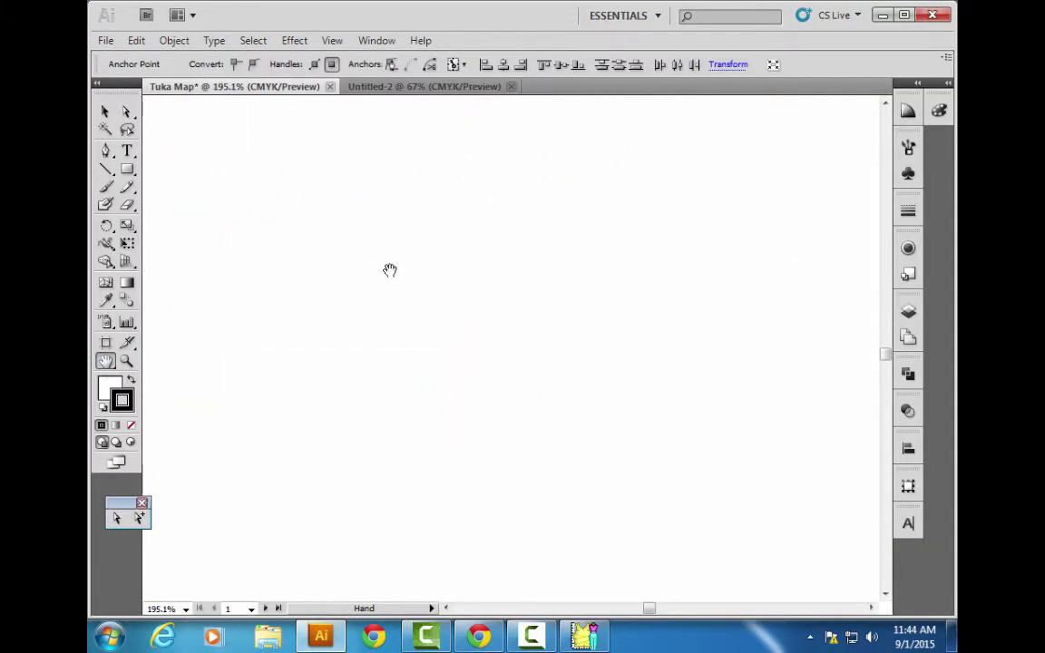
{"action": "left_click", "coordinate": [126, 150]}
{"action": "left_click", "coordinate": [295, 222]}
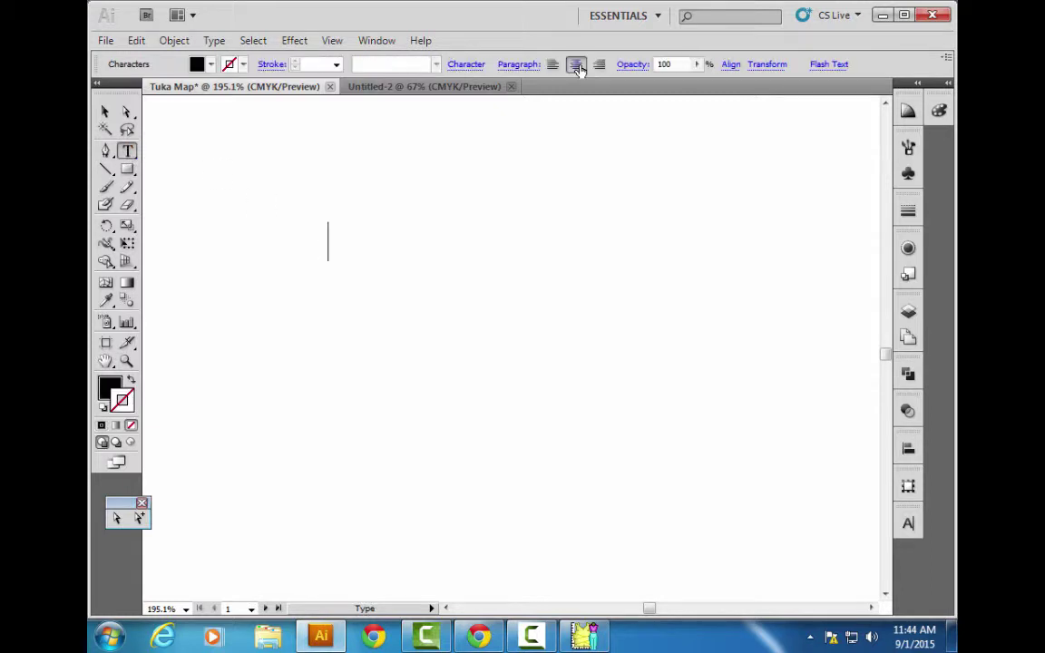
{"action": "type", "text": "Front H"}
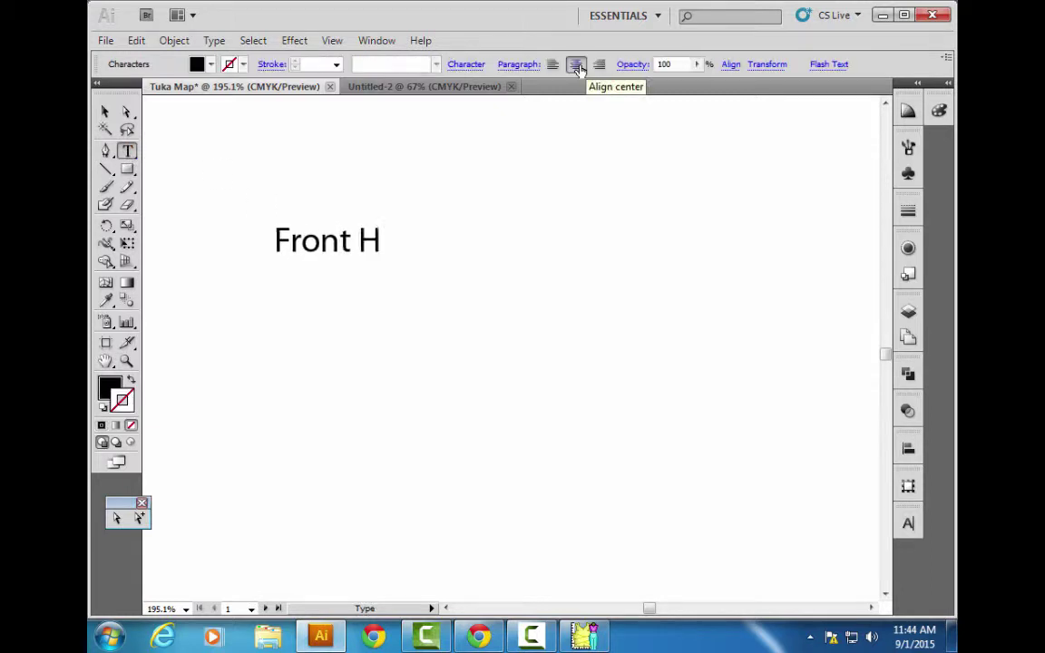
{"action": "type", "text": "ip Arc:"}
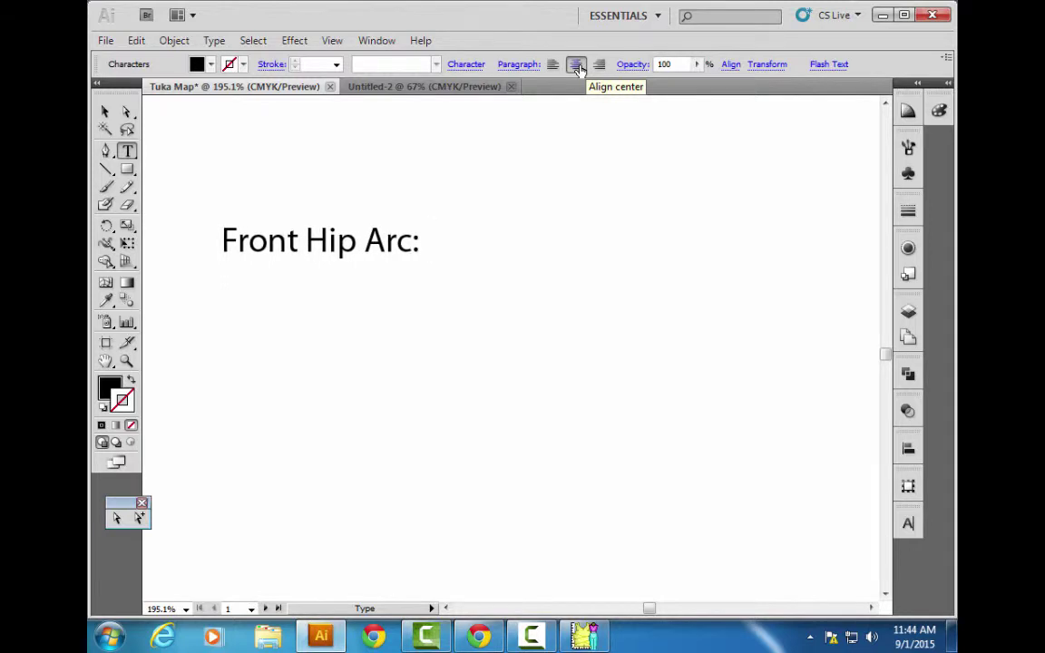
{"action": "type", "text": "  9"}
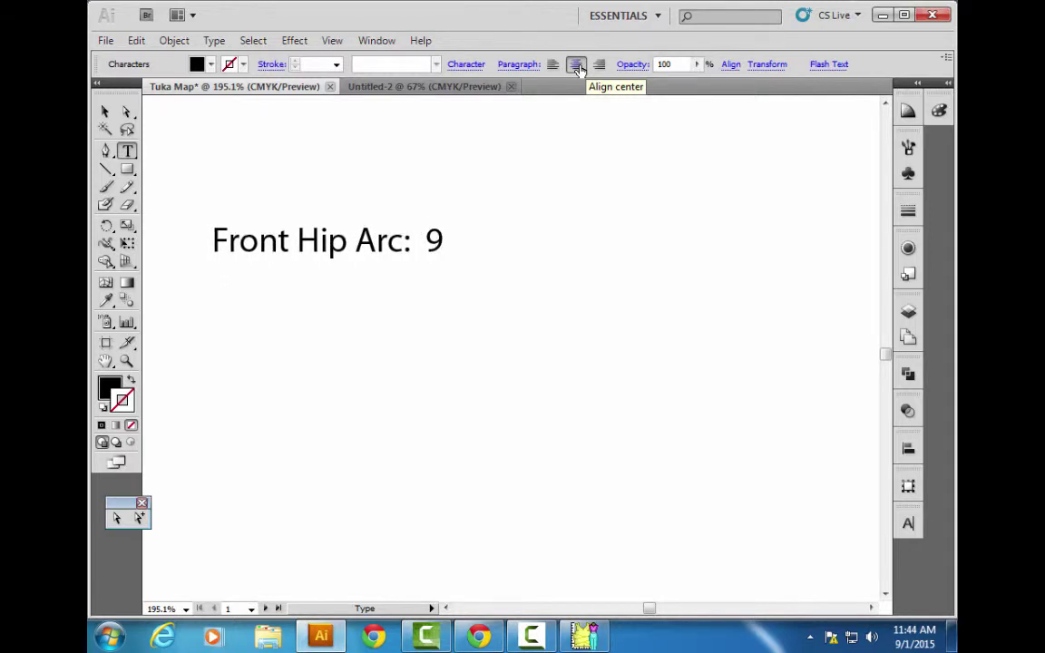
{"action": "type", "text": "\""}
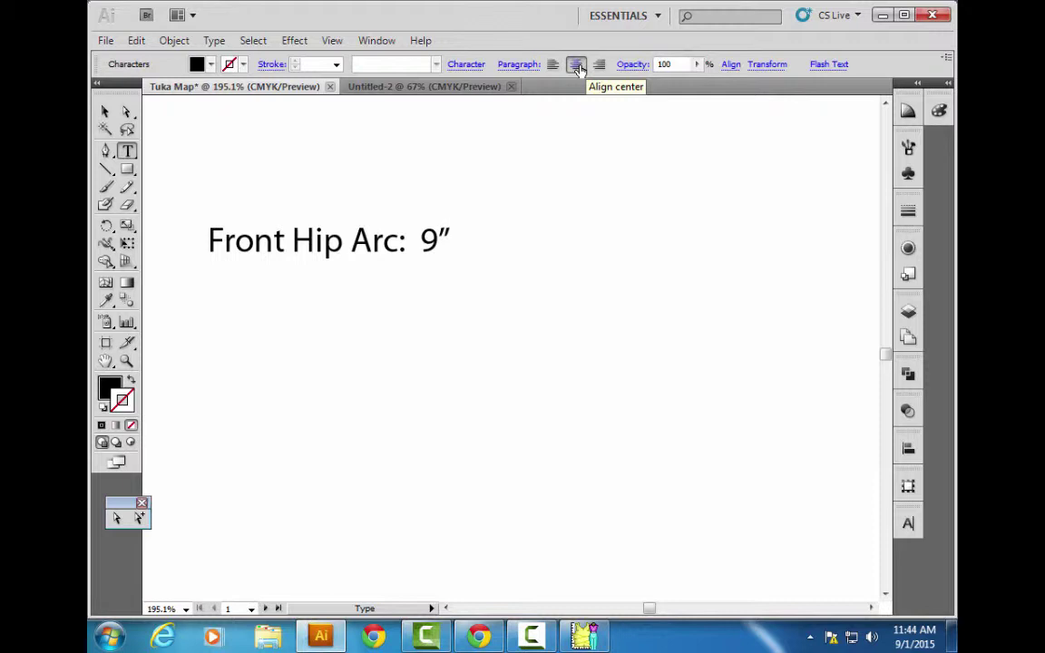
Add a second line reading "Back Hip Arc: 9 1/8”" to the measurement text.
{"action": "key", "text": "Return"}
{"action": "type", "text": "Back Hi"}
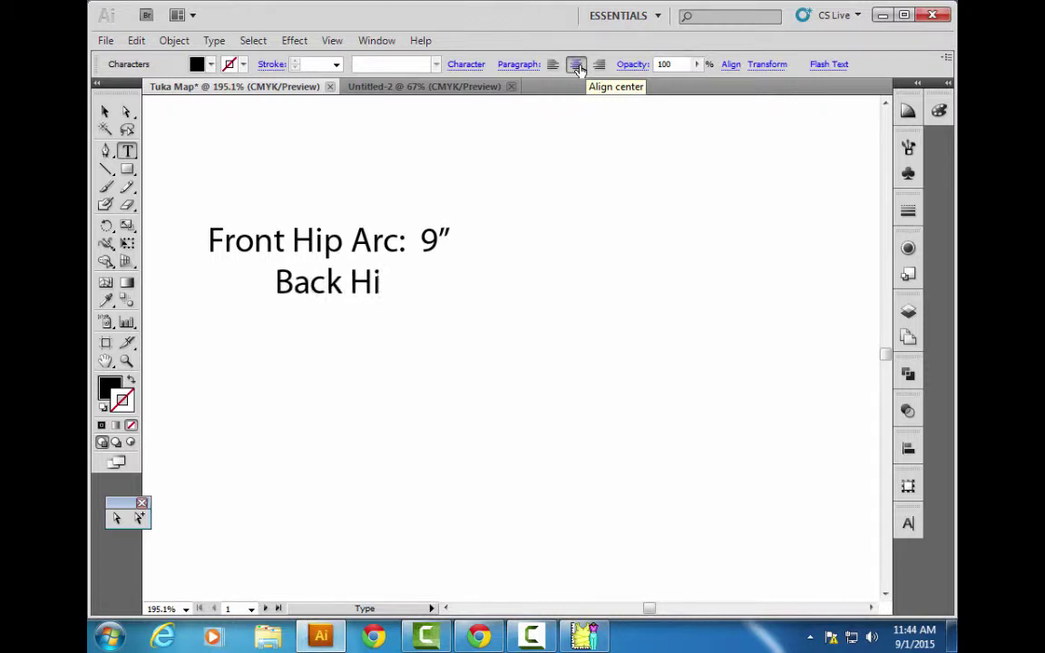
{"action": "type", "text": "p Arc:"}
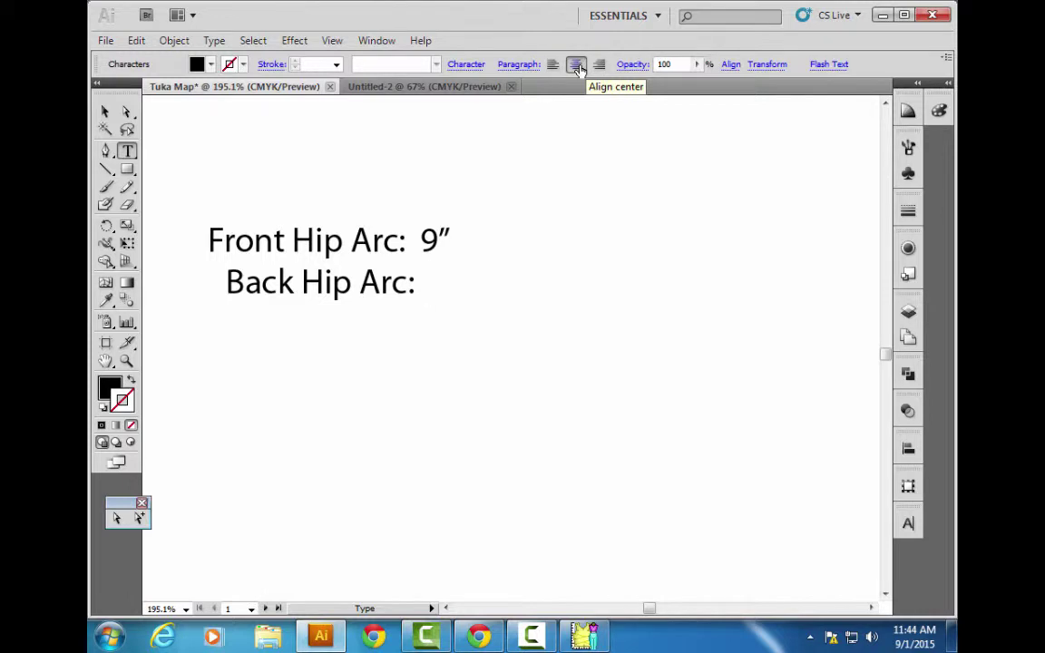
{"action": "type", "text": "9"}
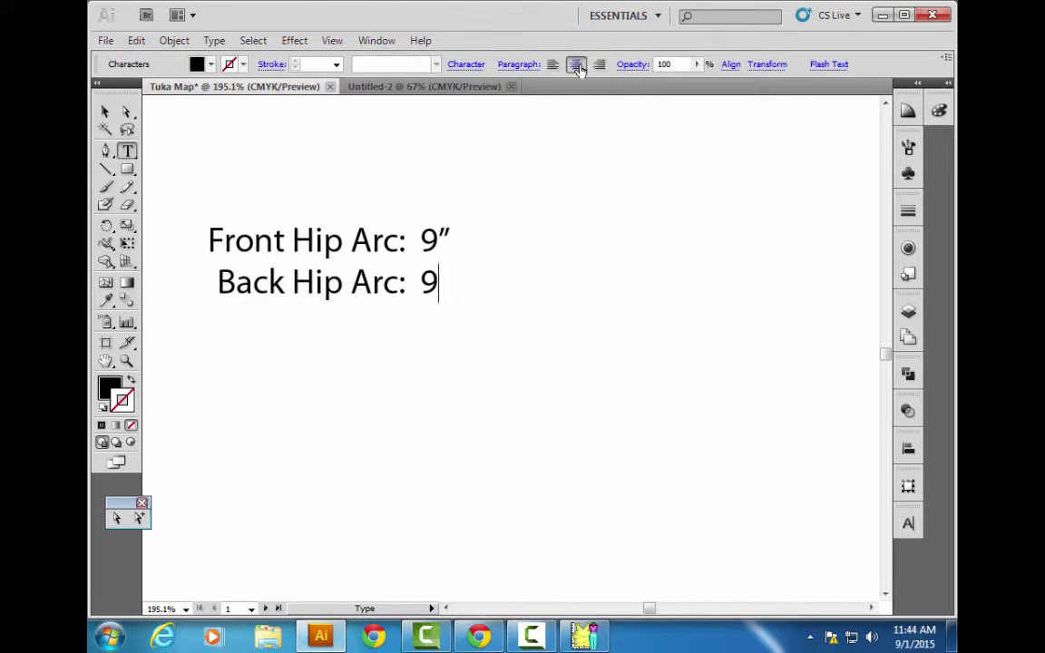
{"action": "type", "text": " 1/8”"}
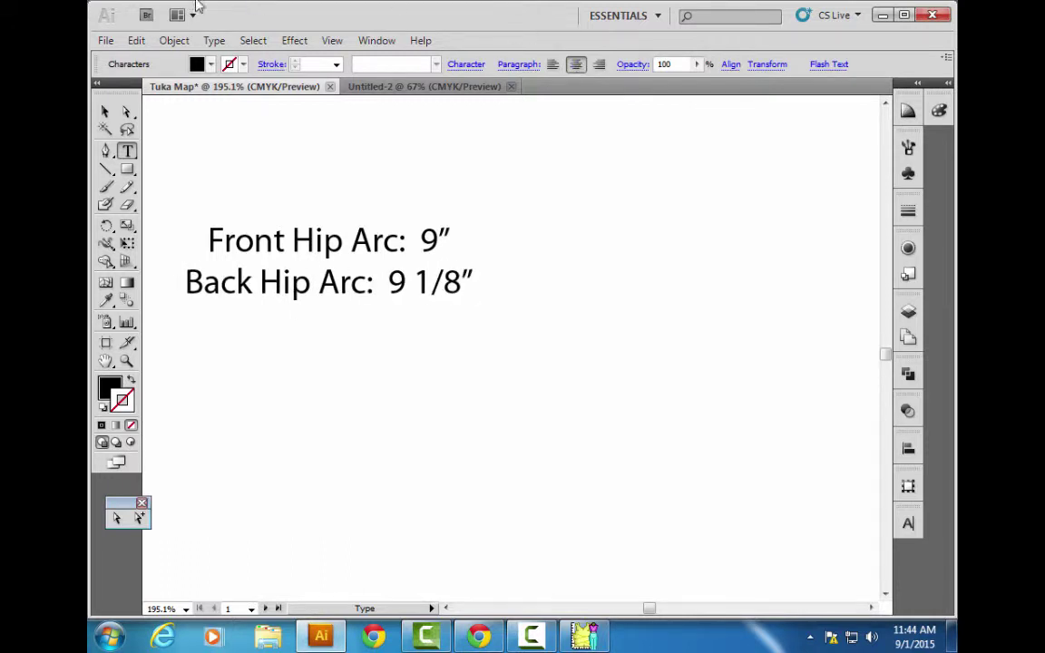
Left-align the two-line hip arc text, shift it left on the artboard, deselect it and activate the Type tool.
{"action": "left_click", "coordinate": [126, 112]}
{"action": "left_click_drag", "start_coordinate": [126, 113], "coordinate": [176, 136]}
{"action": "left_click", "coordinate": [273, 252]}
{"action": "left_click", "coordinate": [553, 64]}
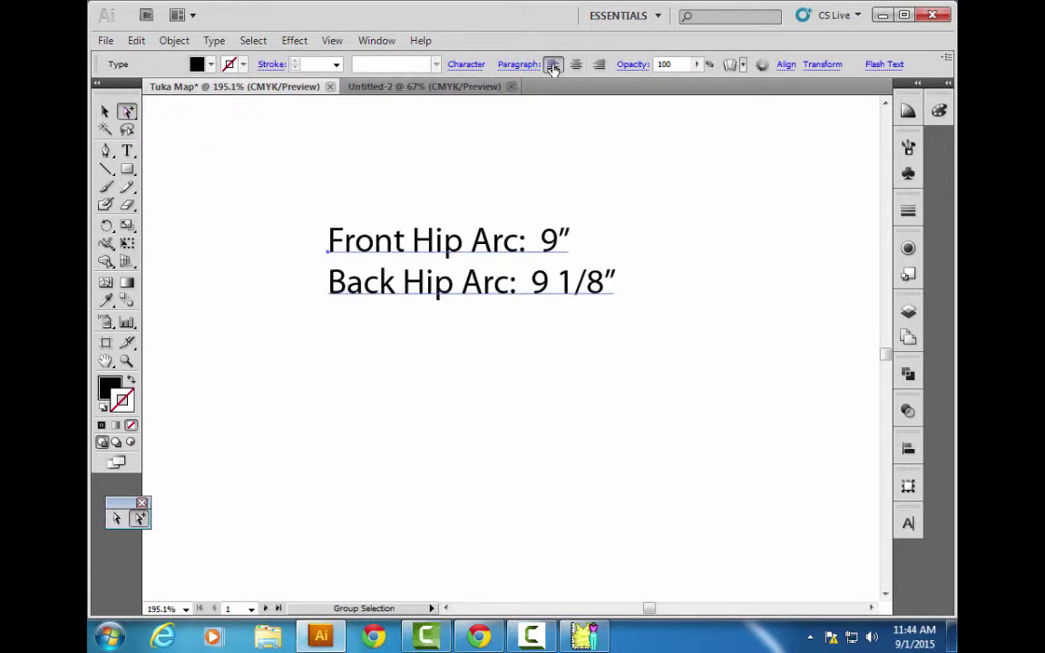
{"action": "left_click_drag", "start_coordinate": [463, 248], "coordinate": [378, 257]}
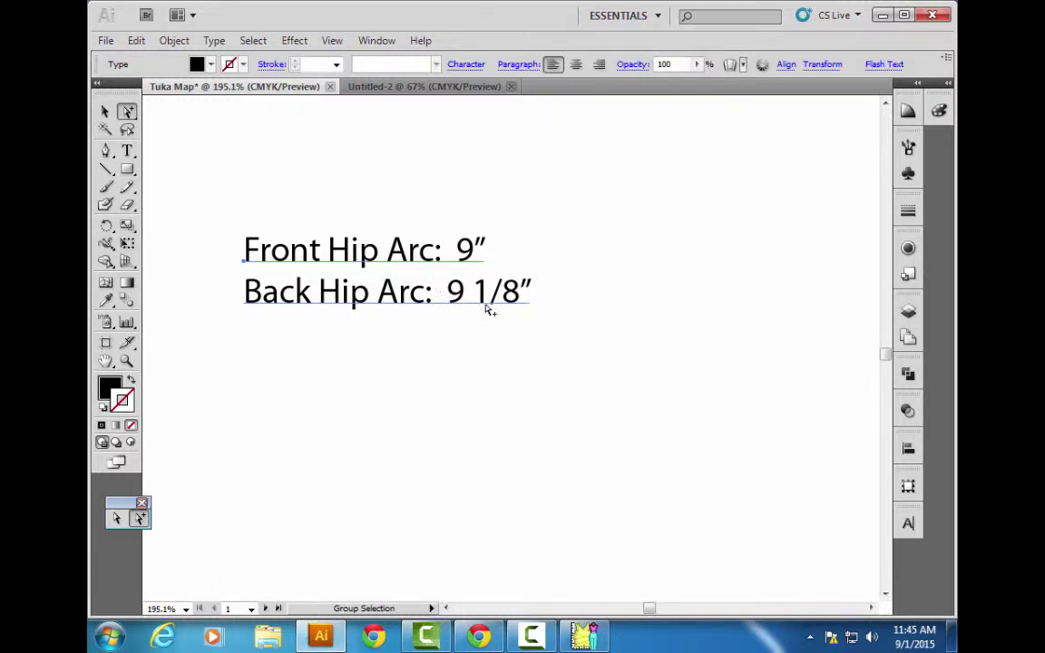
{"action": "left_click", "coordinate": [494, 231]}
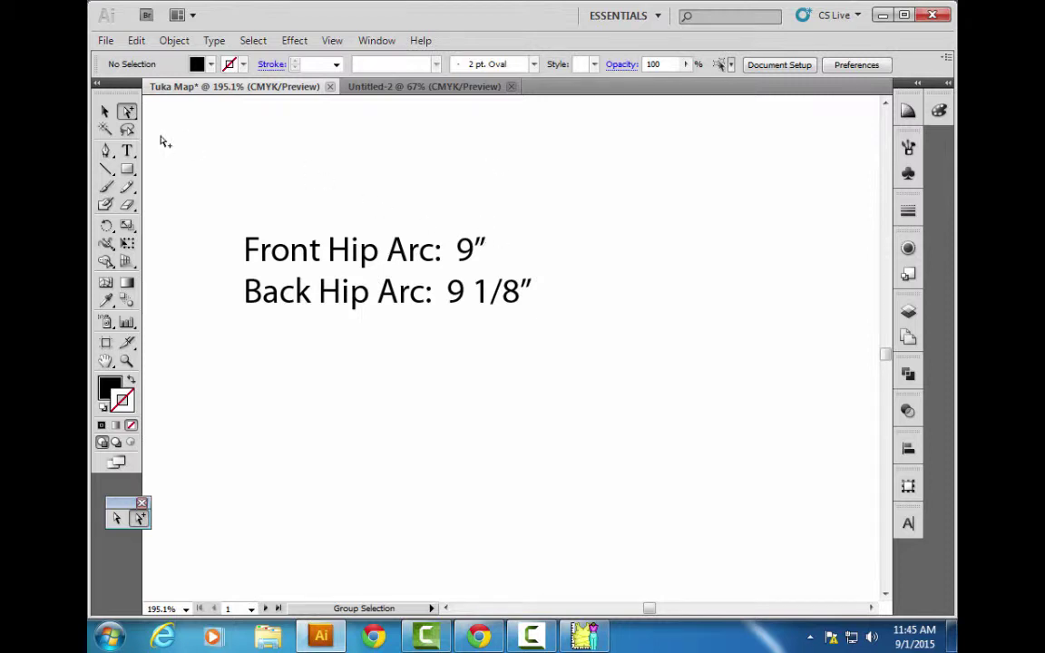
{"action": "left_click", "coordinate": [127, 151]}
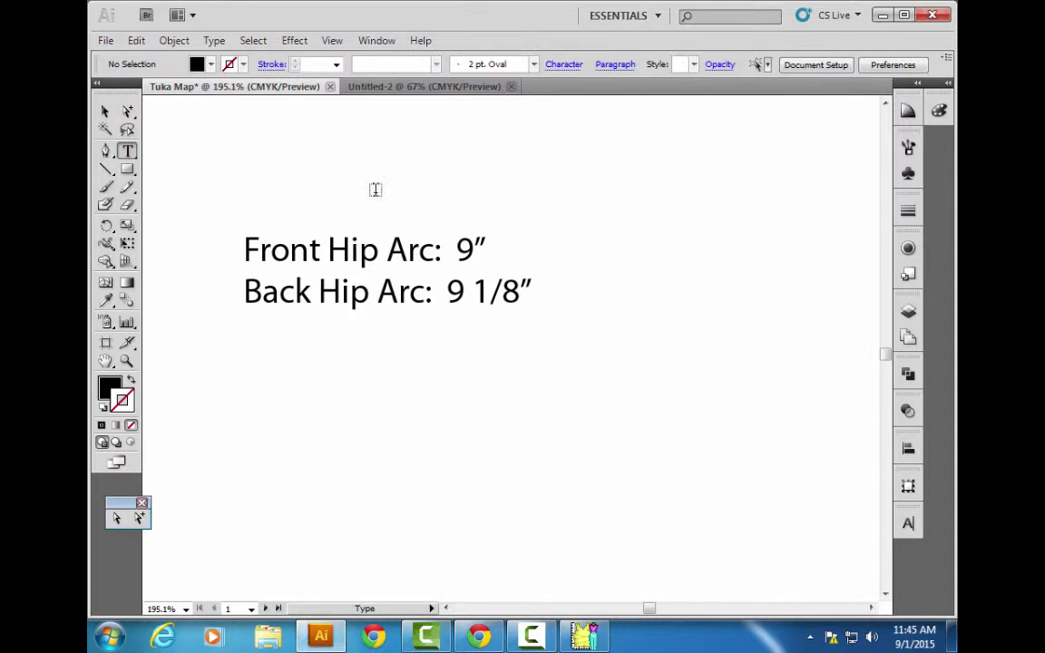
Append "+ 1/2“ Ease =" after the 9” value on the Front Hip Arc line.
{"action": "left_click", "coordinate": [481, 250]}
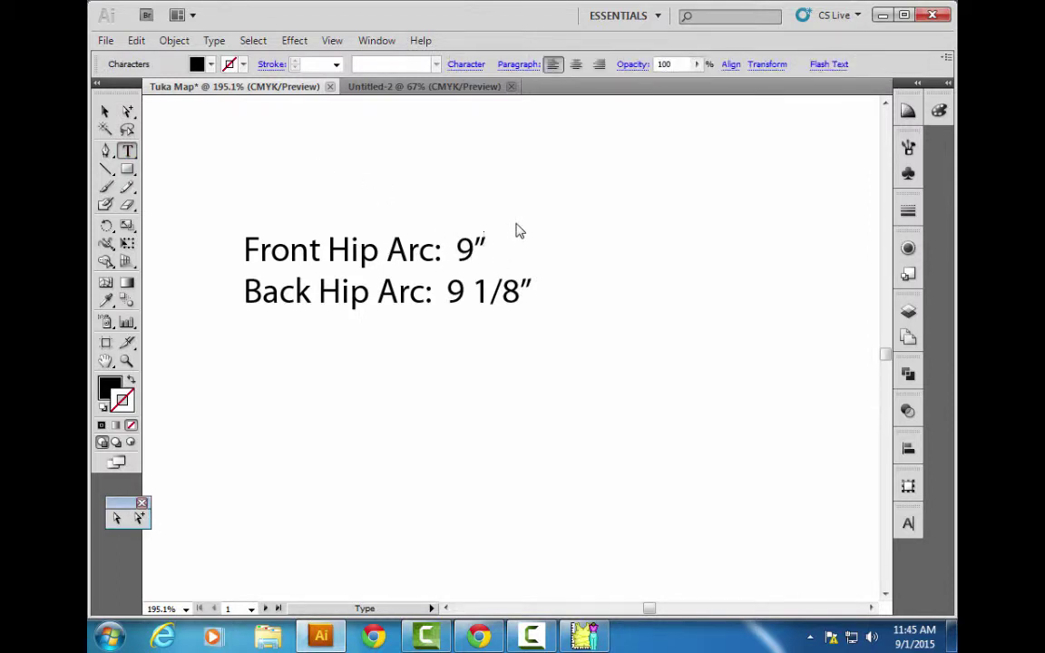
{"action": "type", "text": "1/2"}
{"action": "key", "text": "BackSpace"}
{"action": "key", "text": "BackSpace"}
{"action": "key", "text": "BackSpace"}
{"action": "type", "text": "+ 1/2\""}
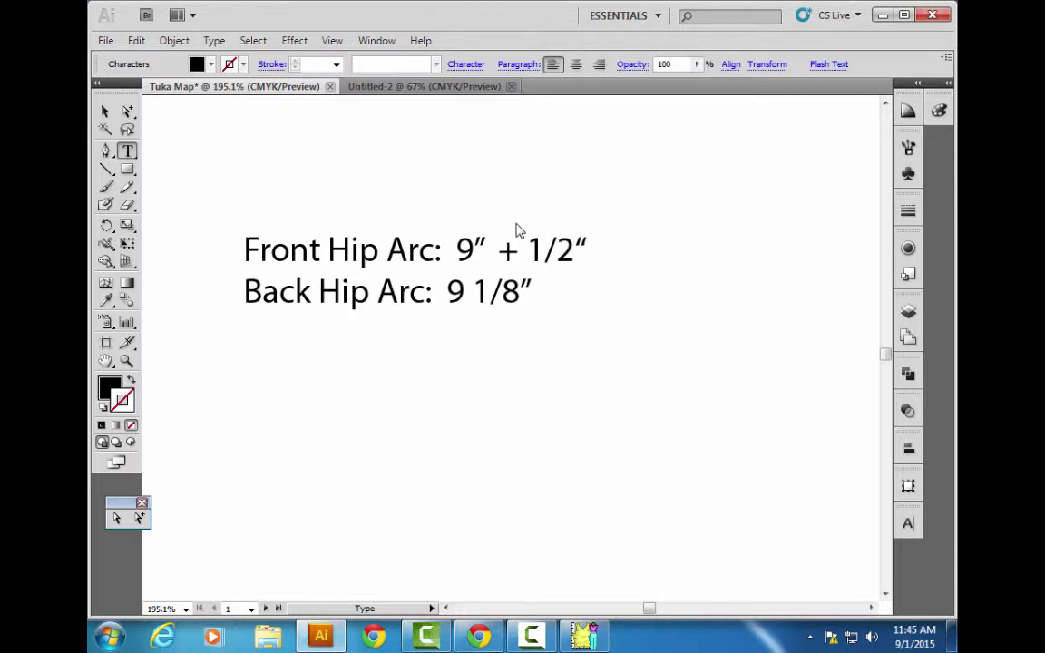
{"action": "type", "text": " Ease"}
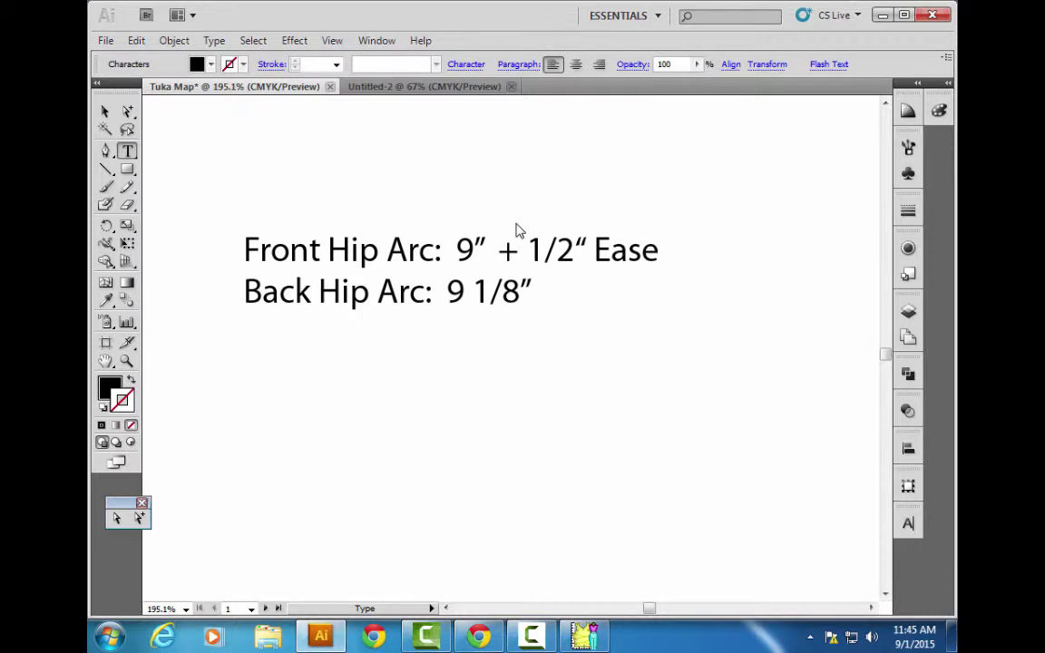
{"action": "type", "text": " ="}
Copy the "+ 1/2“ Ease =" text from the Front Hip Arc line to the end of the Back Hip Arc line.
{"action": "left_click_drag", "start_coordinate": [488, 257], "coordinate": [709, 258]}
{"action": "key", "text": "ctrl+c"}
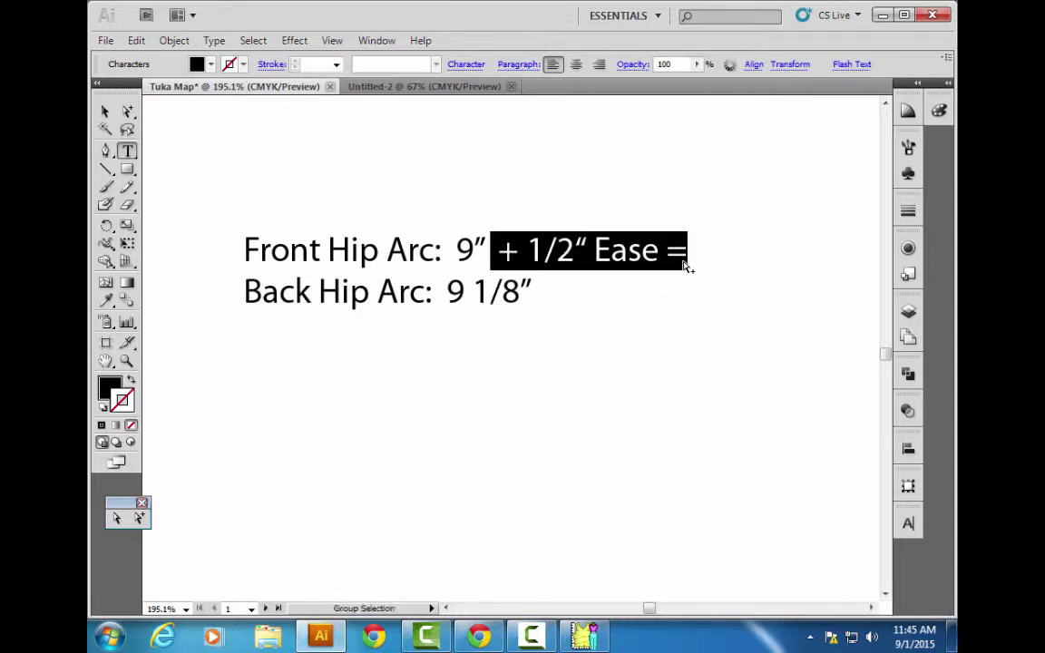
{"action": "left_click", "coordinate": [554, 284]}
{"action": "key", "text": "ctrl+v"}
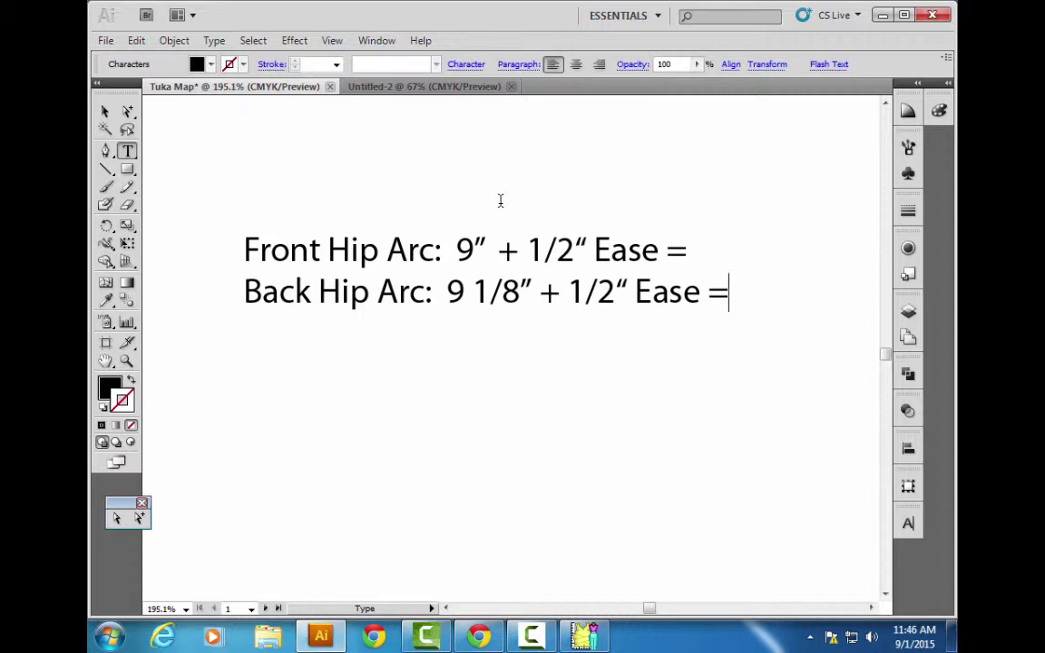
Enter the totals with ease: 9 1/2” on the Front Hip Arc line and 9 5/8” on the Back Hip Arc line.
{"action": "left_click", "coordinate": [694, 245]}
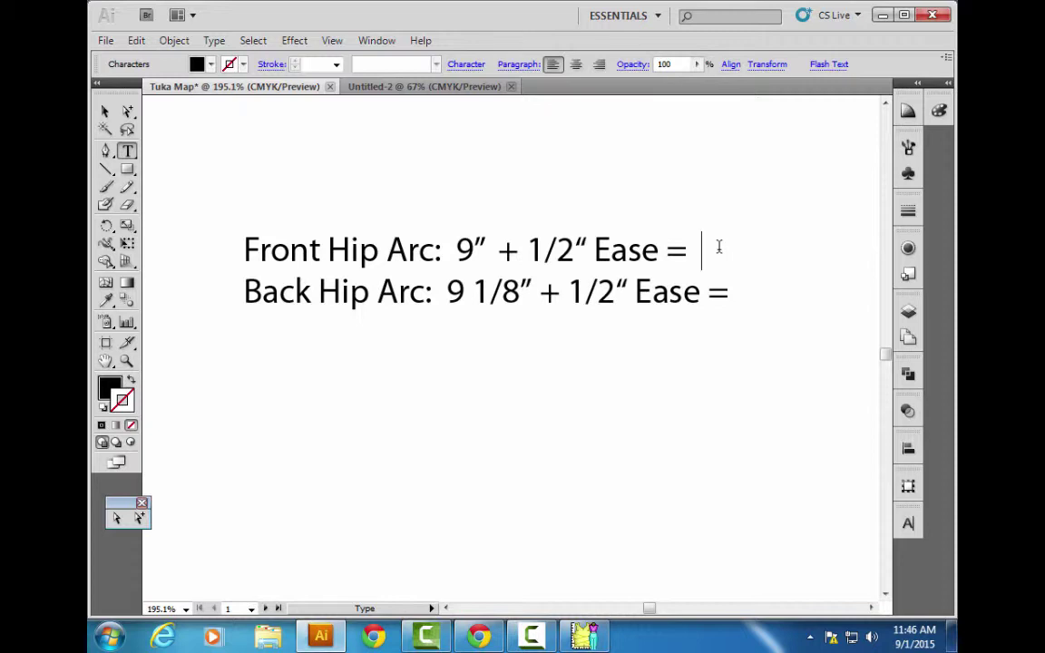
{"action": "type", "text": "9 1/2"}
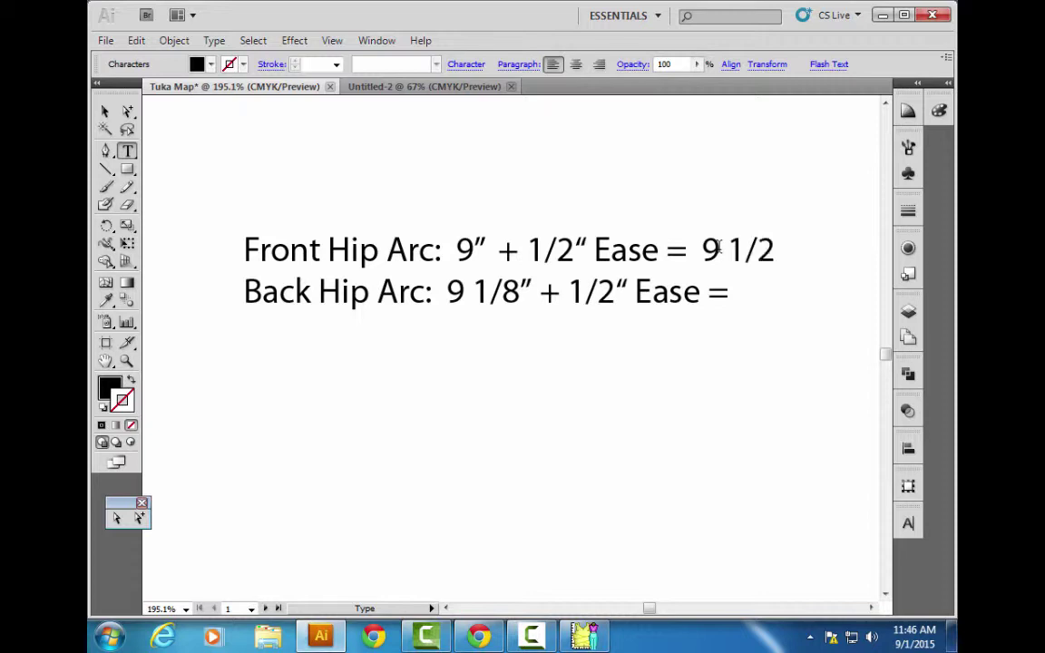
{"action": "type", "text": "\""}
{"action": "left_click", "coordinate": [757, 293]}
{"action": "type", "text": "9 5"}
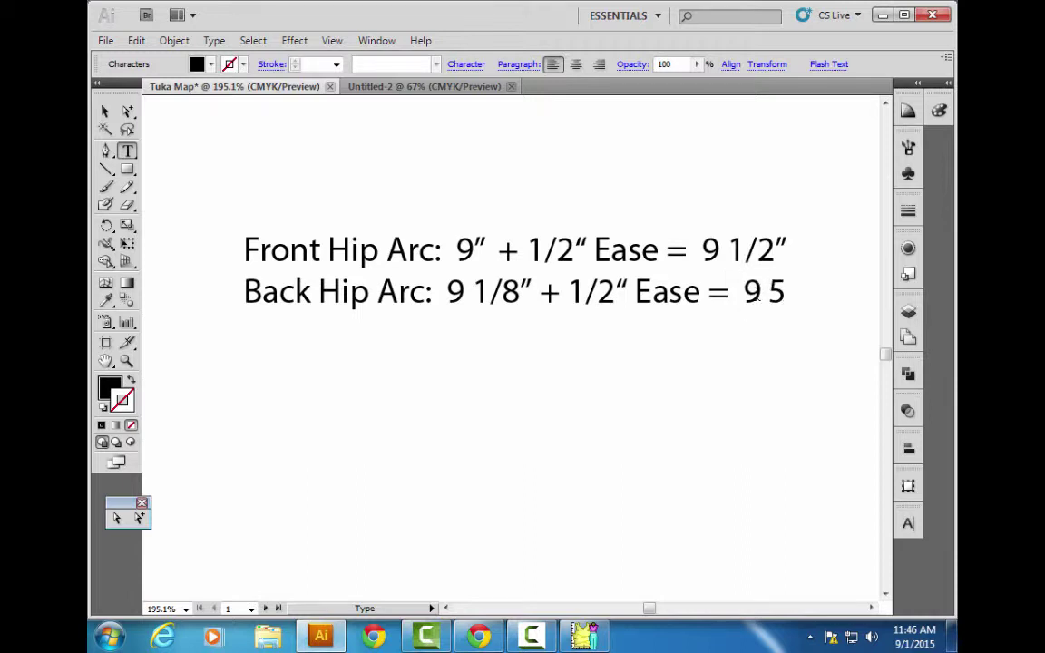
{"action": "type", "text": "/89"}
{"action": "key", "text": "BackSpace"}
{"action": "type", "text": "\""}
Append the decimal equivalents "= 9.625" to the Back Hip Arc line and "= 9.5" to the Front Hip Arc line.
{"action": "type", "text": "="}
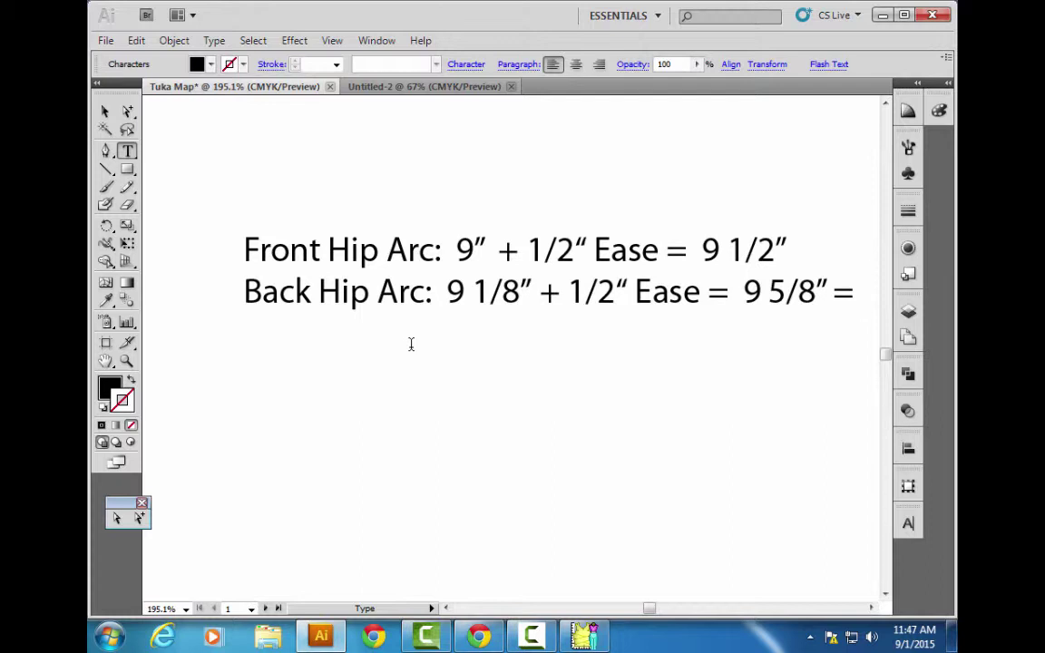
{"action": "type", "text": "9"}
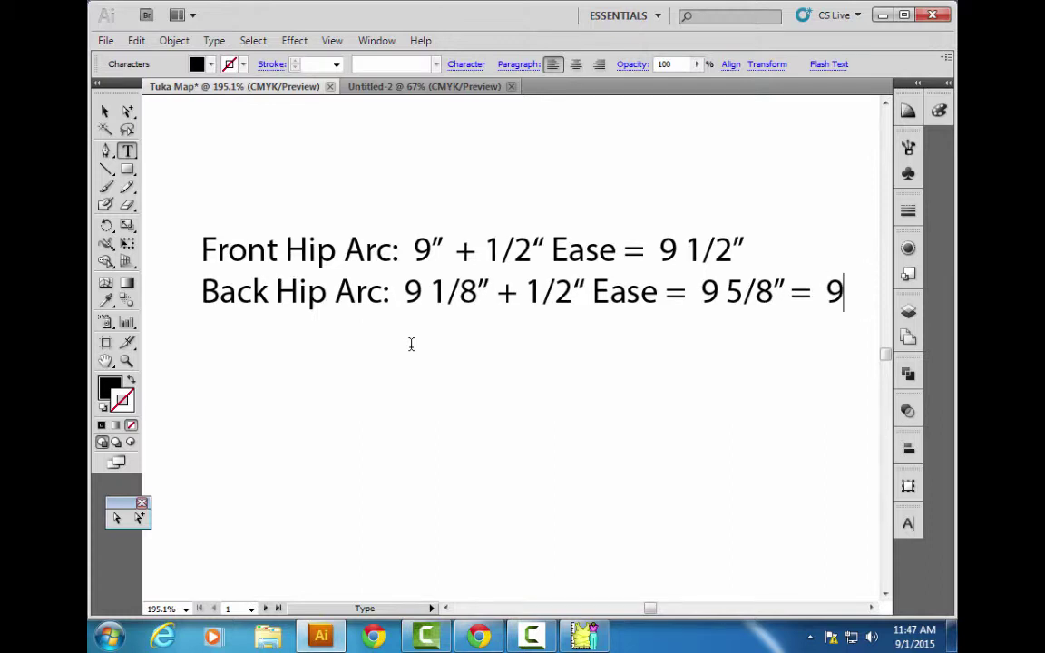
{"action": "type", "text": ".625"}
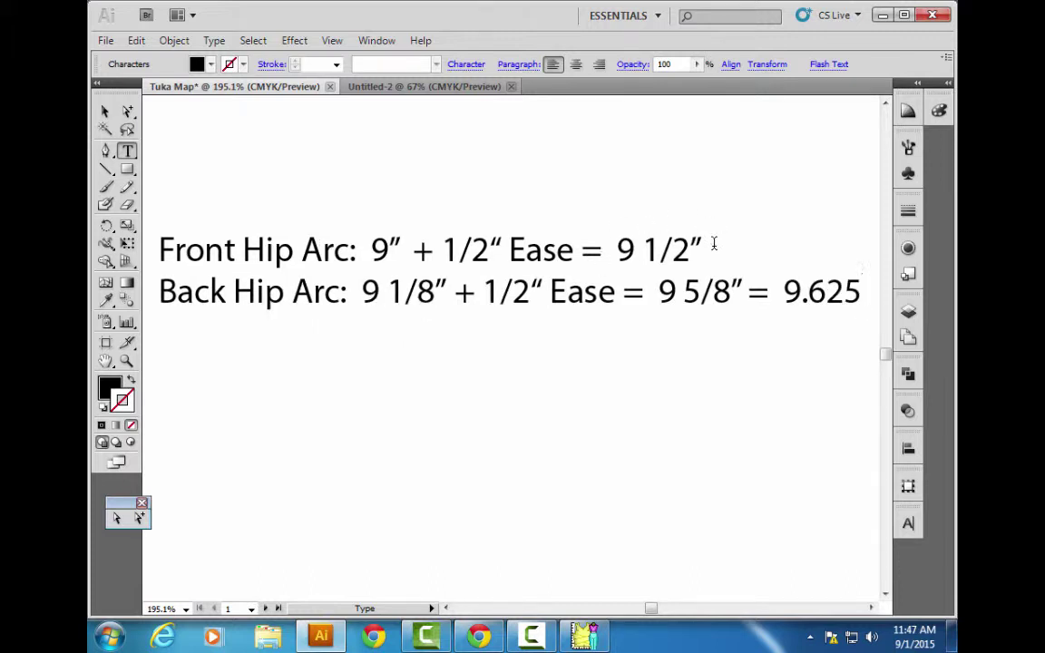
{"action": "key", "text": "Up"}
{"action": "type", "text": "="}
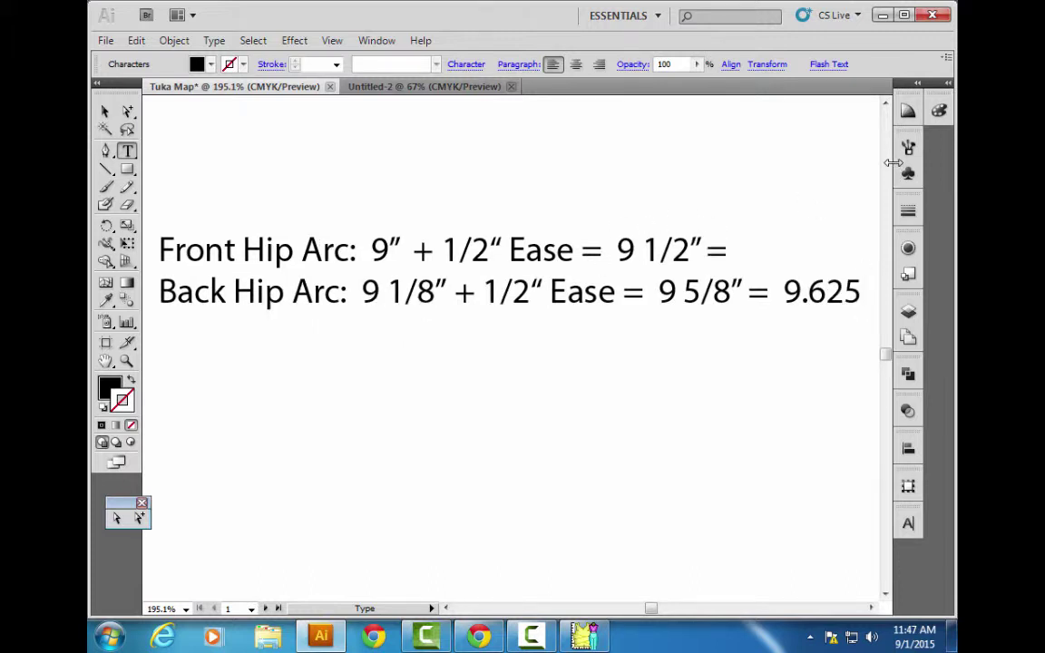
{"action": "type", "text": " 9.5"}
{"action": "key", "text": "Down"}
{"action": "key", "text": "End"}
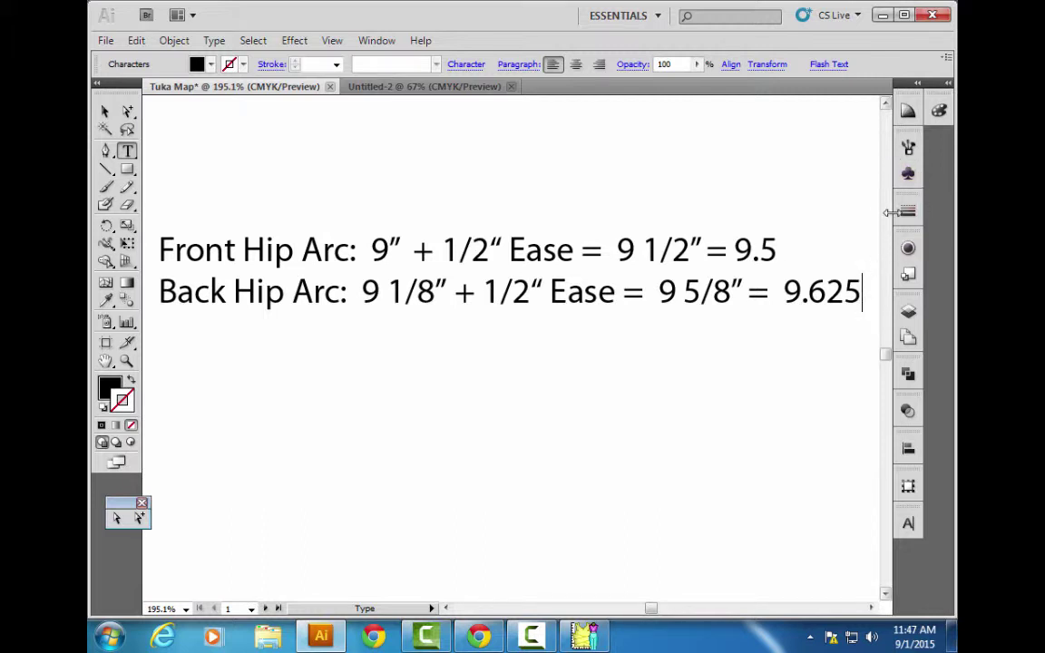
Leave a blank line below the hip arc lines and add "X needs to be 22 1/2” (knee length)".
{"action": "key", "text": "Return"}
{"action": "key", "text": "Return"}
{"action": "type", "text": "X"}
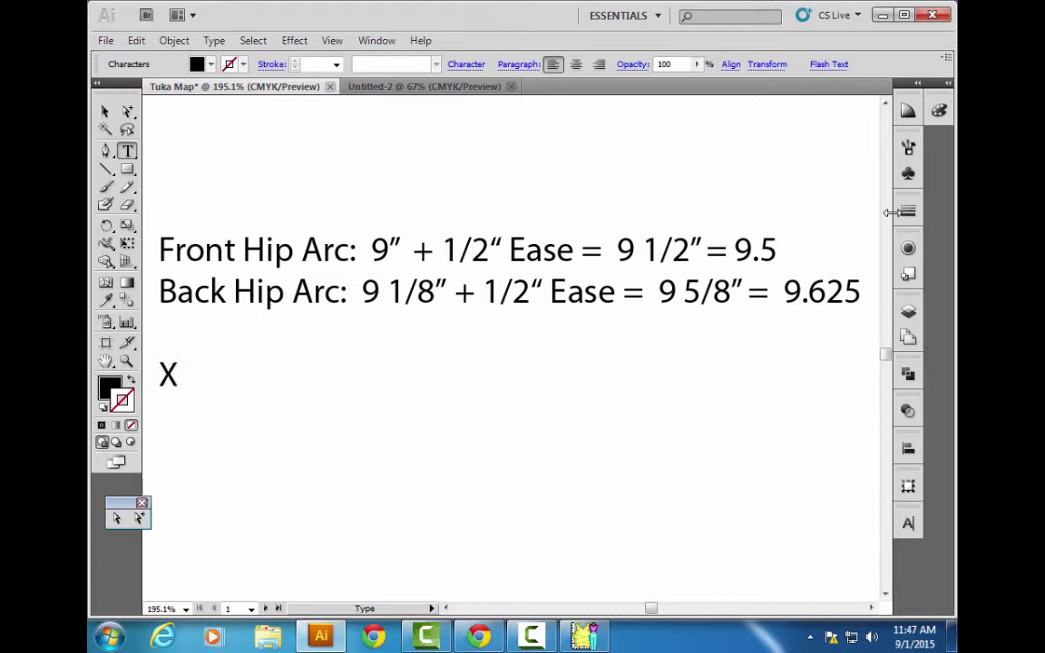
{"action": "type", "text": " needs"}
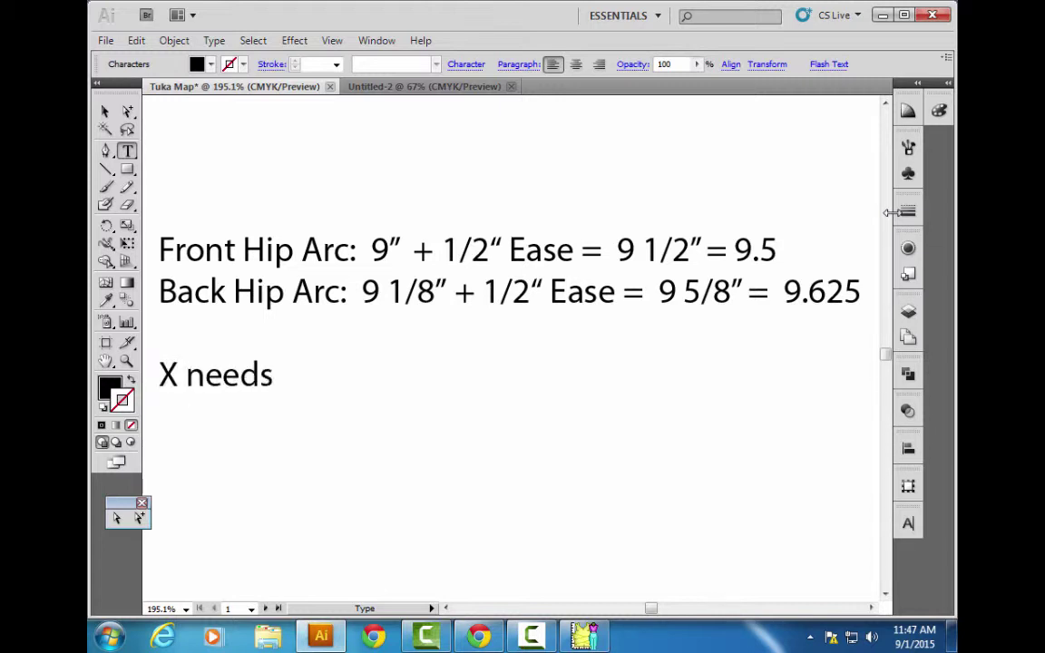
{"action": "type", "text": " to be"}
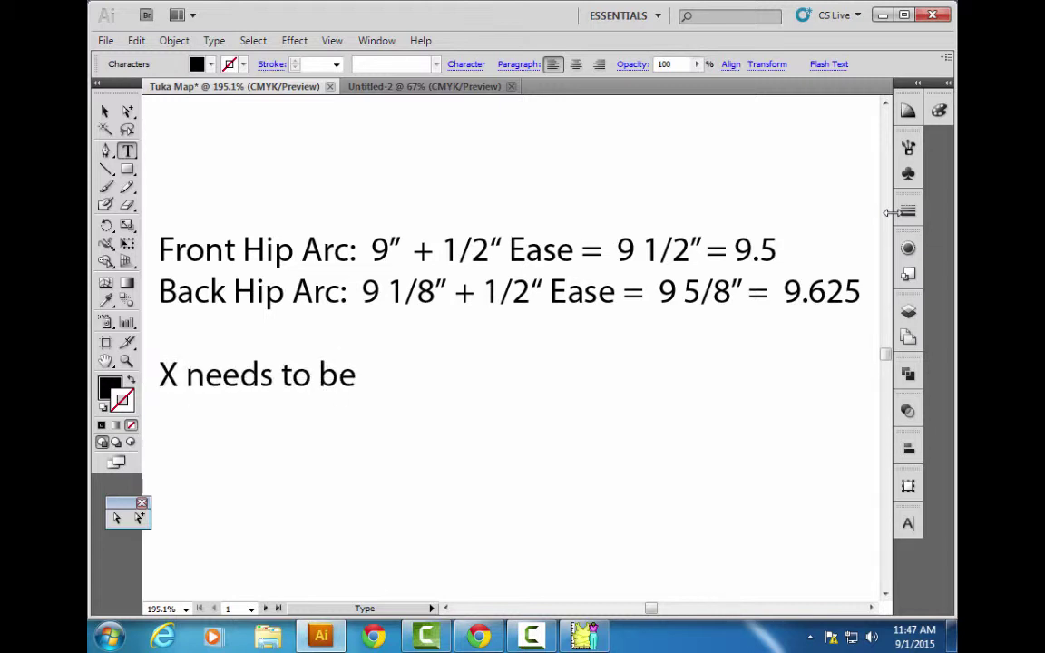
{"action": "type", "text": " 22"}
{"action": "type", "text": " 1/2"}
{"action": "type", "text": "\""}
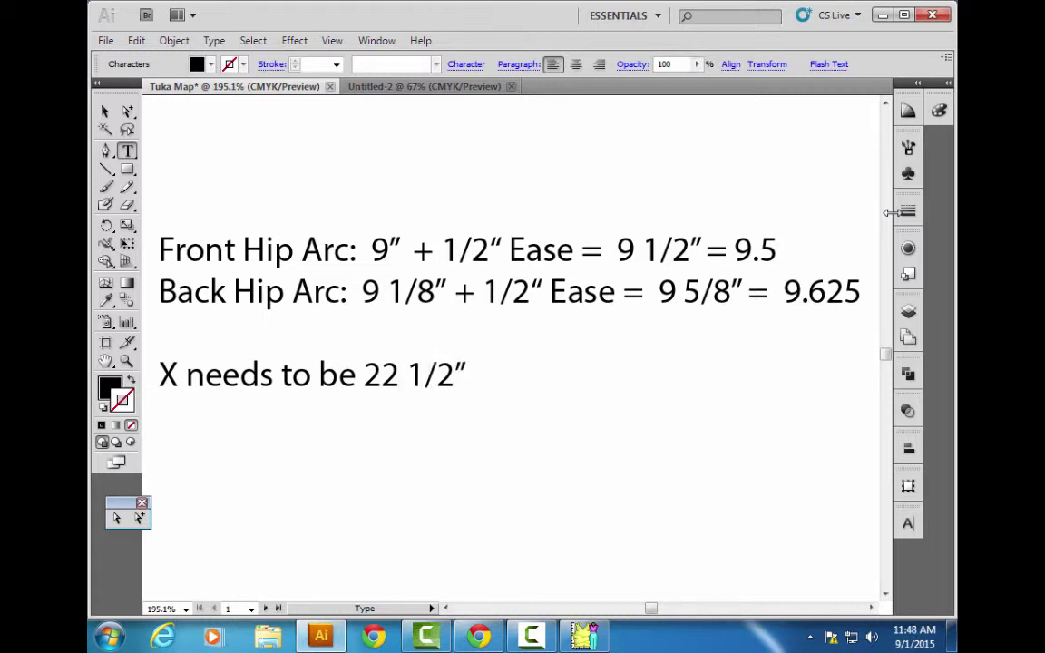
{"action": "type", "text": " (knee le"}
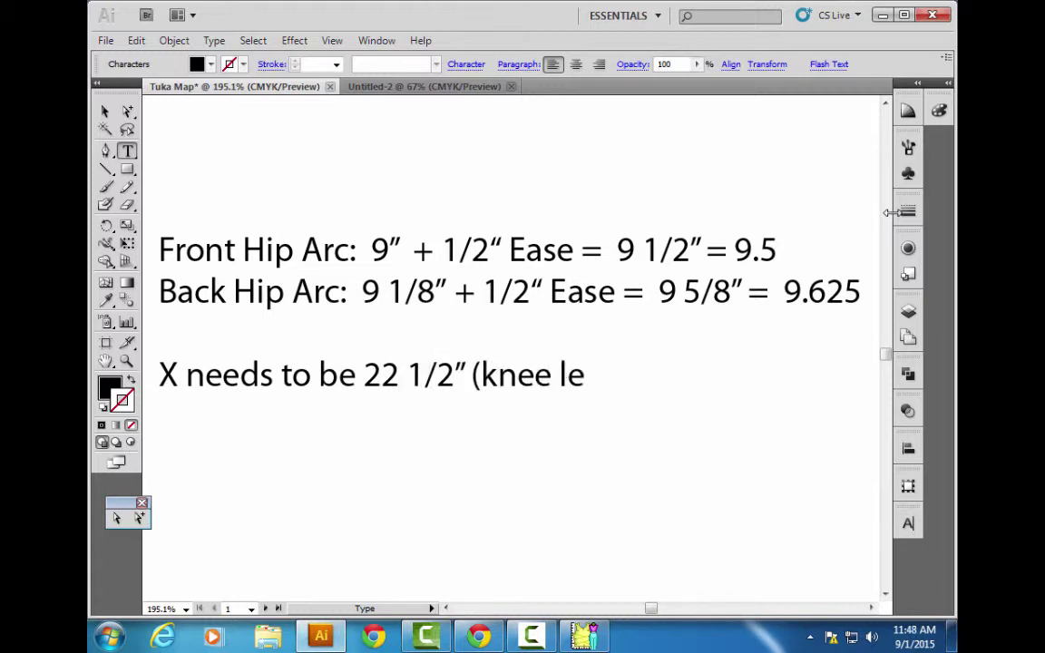
{"action": "type", "text": "ngth)"}
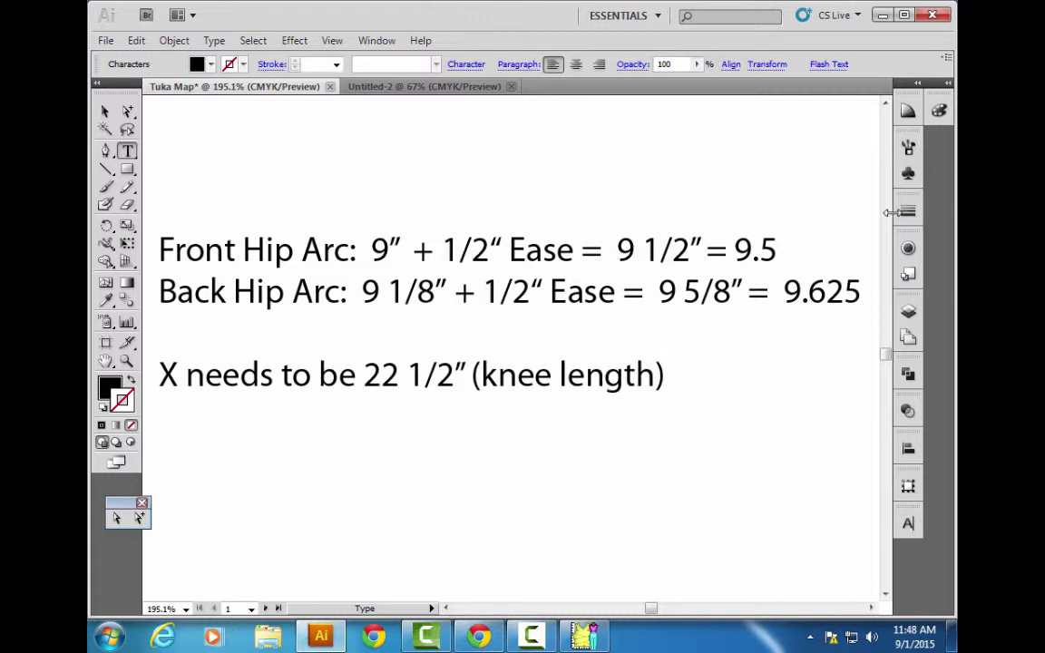
Add the line "Y needs to be = 9.5" directly below the X note.
{"action": "key", "text": "Return"}
{"action": "type", "text": "Y nee"}
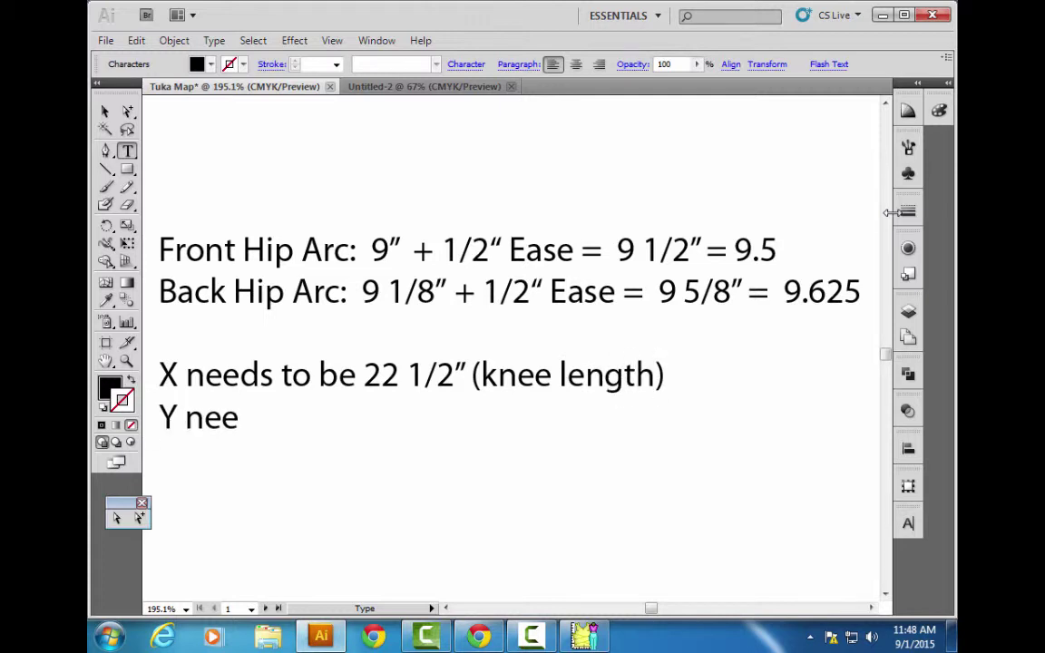
{"action": "type", "text": "ds to be??"}
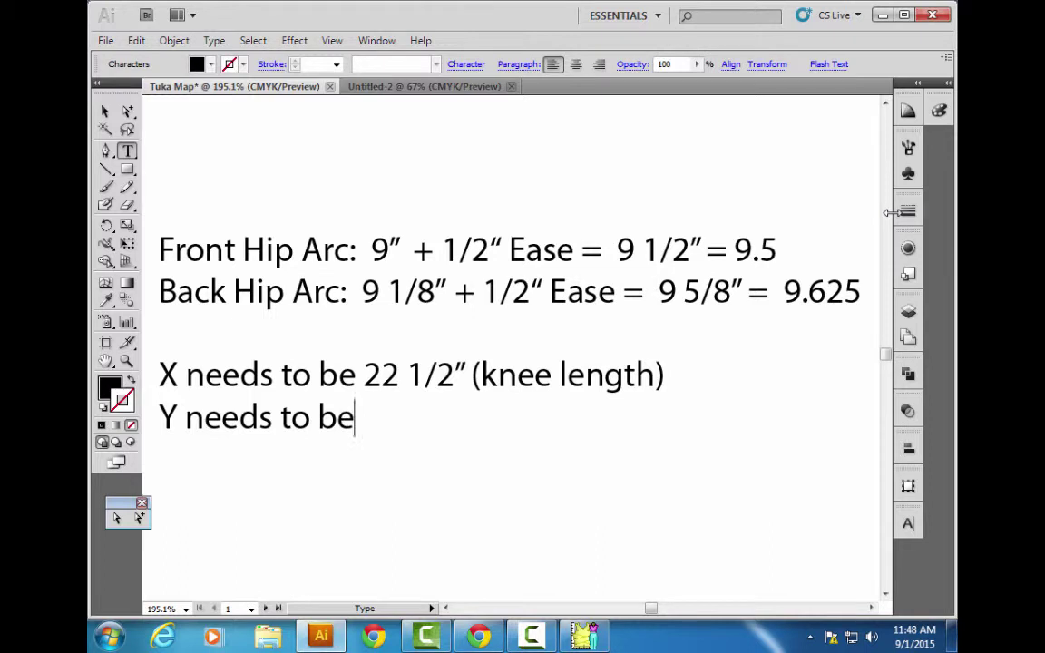
{"action": "key", "text": "BackSpace"}
{"action": "type", "text": "?"}
{"action": "key", "text": "BackSpace"}
{"action": "key", "text": "BackSpace"}
{"action": "key", "text": "BackSpace"}
{"action": "type", "text": "= 9.5"}
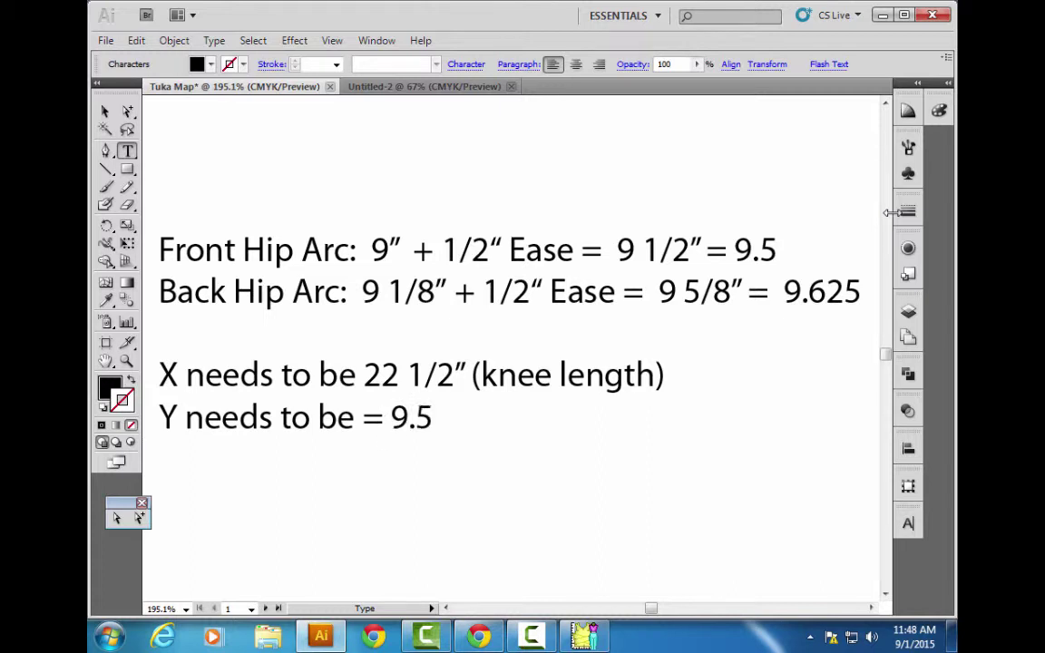
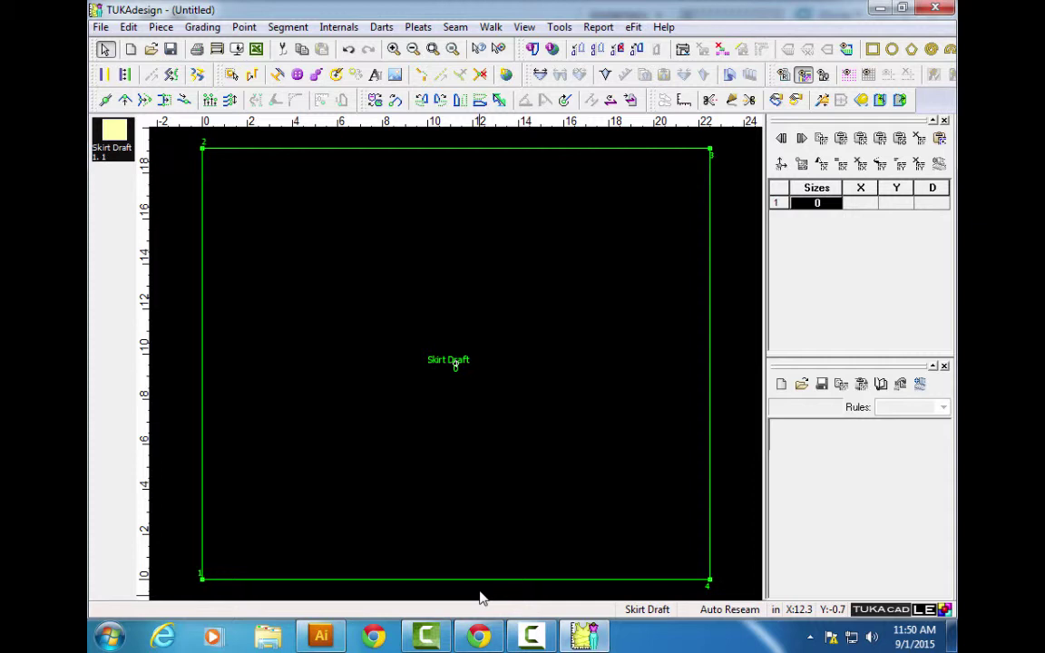
{"action": "left_click", "coordinate": [532, 637]}
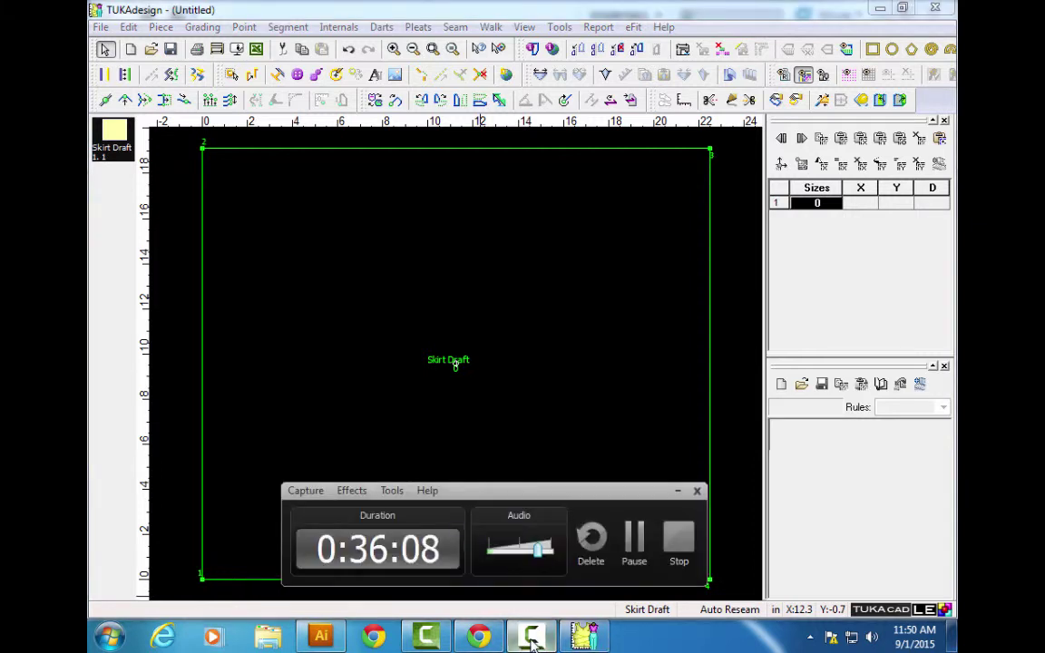